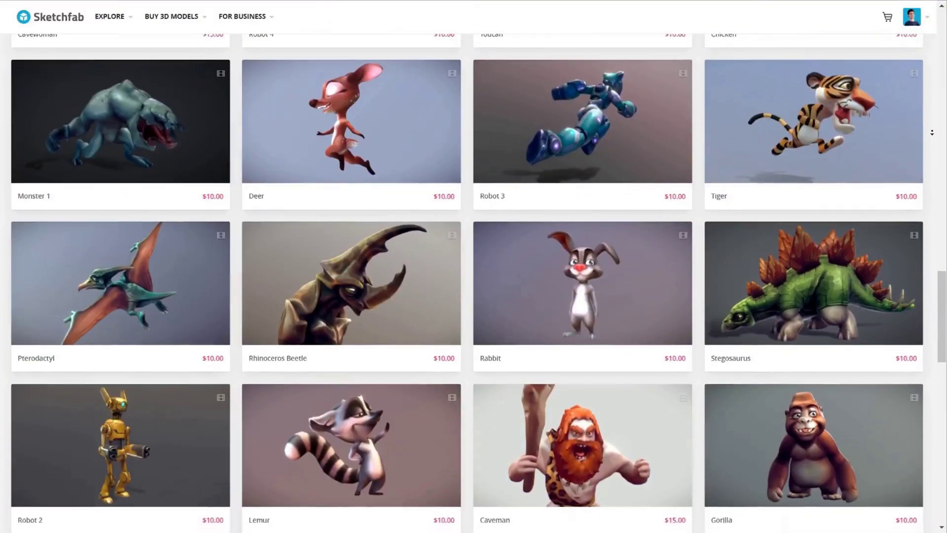
{"action": "scroll", "coordinate": [932, 133], "scroll_direction": "down", "scroll_amount": 5}
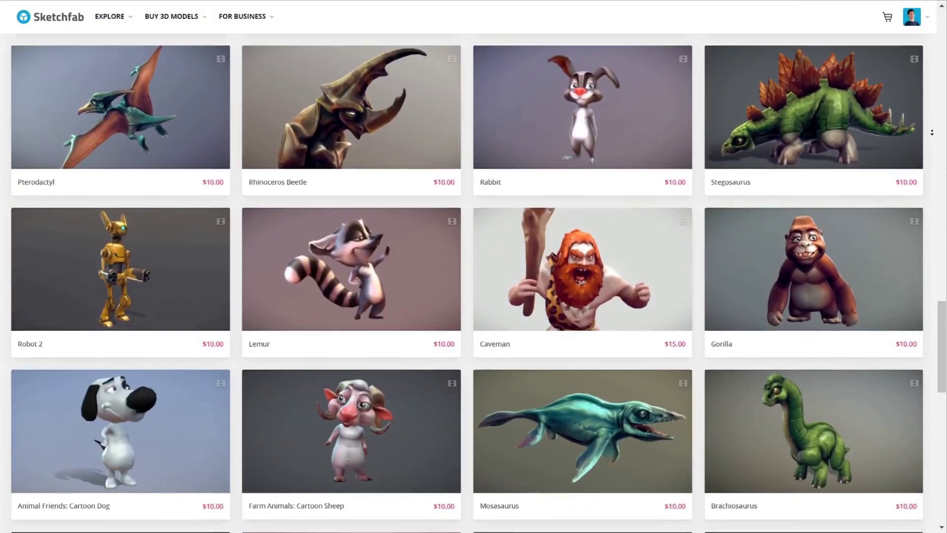
{"action": "scroll", "coordinate": [932, 133], "scroll_direction": "down", "scroll_amount": 3}
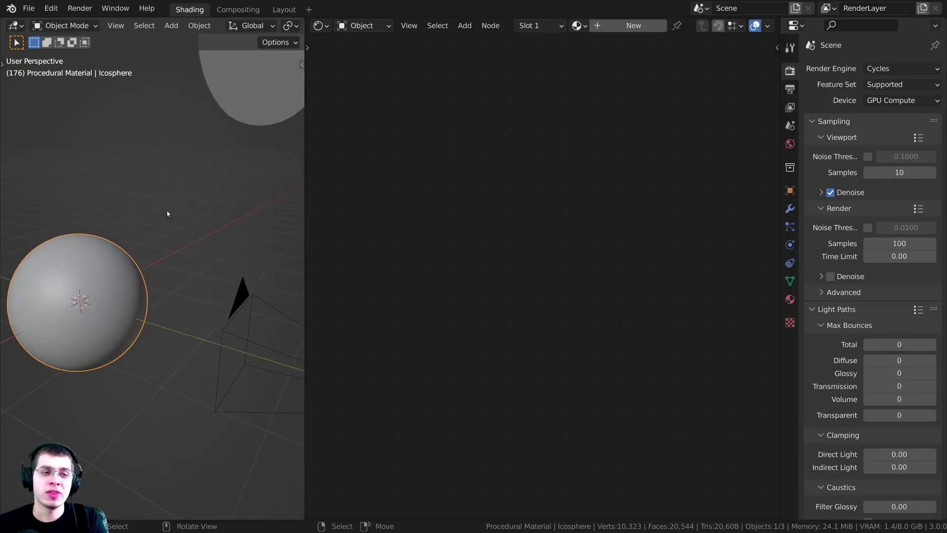
- Examine the icosphere's mesh and the world's HDR environment settings in the World properties
{"action": "middle_click_drag", "start_coordinate": [167, 212], "coordinate": [138, 227]}
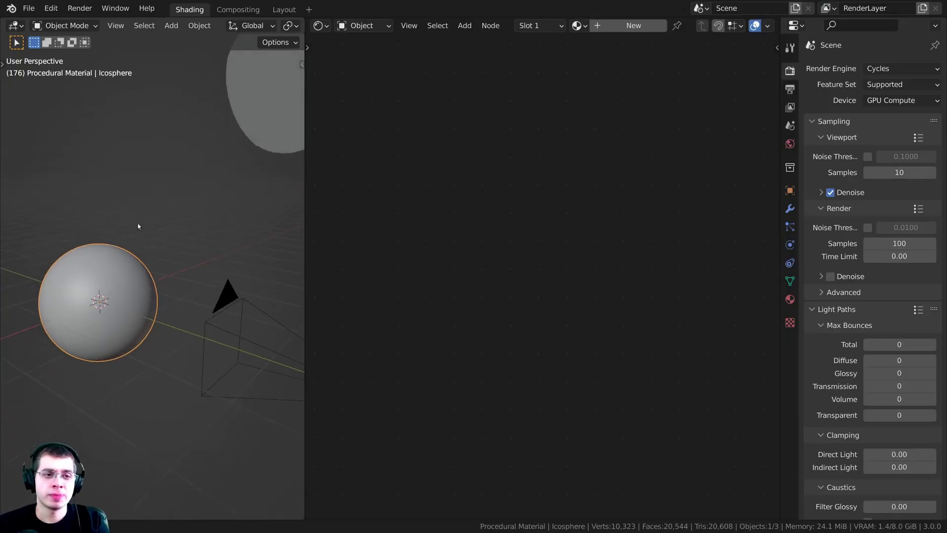
{"action": "key", "text": "Tab"}
{"action": "mouse_move", "coordinate": [154, 288]}
{"action": "middle_mouse_down", "text": "shift"}
{"action": "mouse_move", "coordinate": [206, 301]}
{"action": "mouse_move", "coordinate": [84, 304]}
{"action": "mouse_move", "coordinate": [138, 299]}
{"action": "middle_mouse_up", "text": "shift"}
{"action": "key", "text": "Tab"}
{"action": "scroll", "coordinate": [185, 322], "scroll_direction": "down", "scroll_amount": 1}
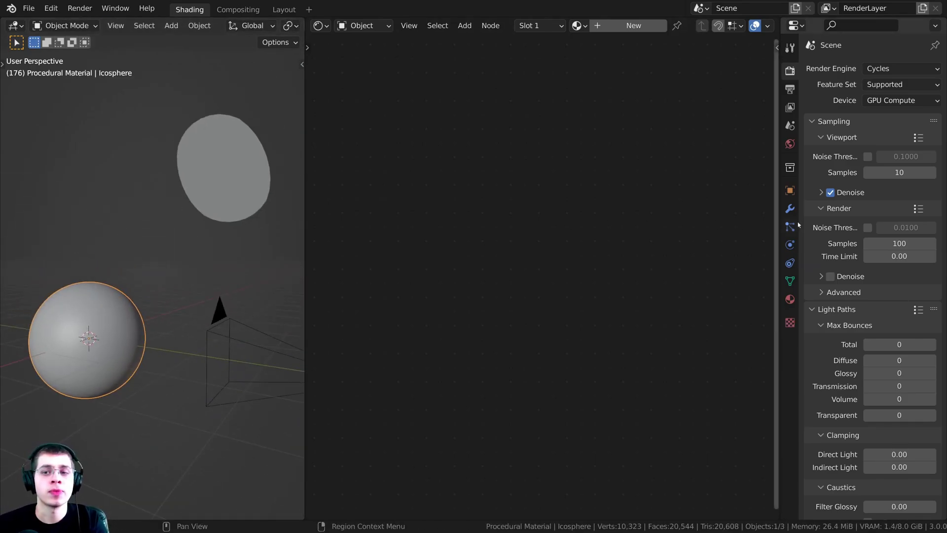
{"action": "left_click", "coordinate": [790, 144]}
{"action": "left_click_drag", "start_coordinate": [779, 149], "coordinate": [721, 149]}
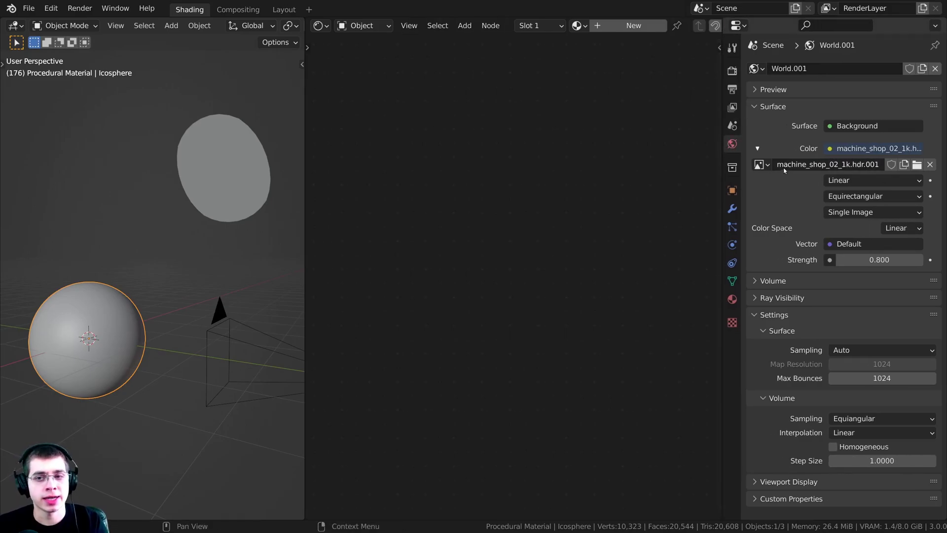
{"action": "left_click_drag", "start_coordinate": [722, 145], "coordinate": [698, 145]}
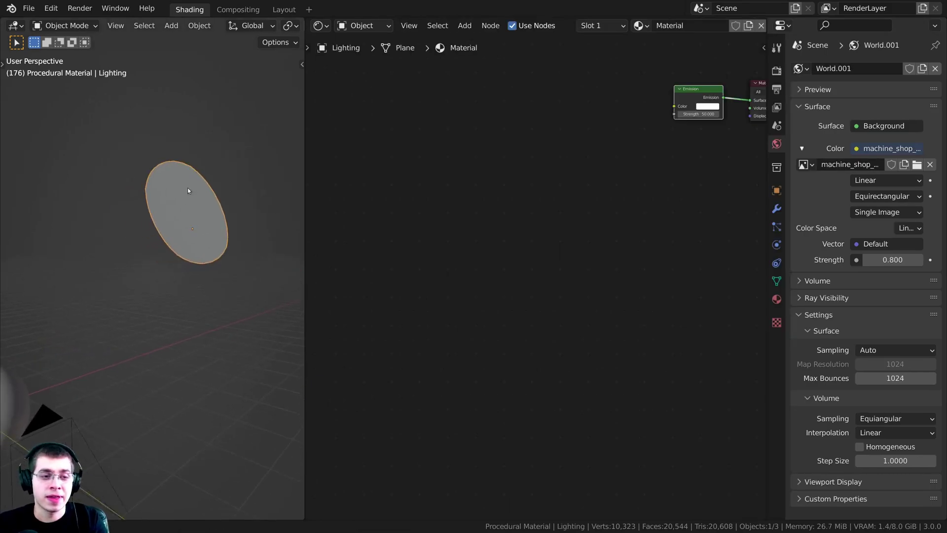
- Examine the Lighting plane's mesh and its Emission material nodes
{"action": "key", "text": "Tab"}
{"action": "middle_click_drag", "start_coordinate": [182, 172], "coordinate": [237, 175]}
{"action": "key", "text": "Tab"}
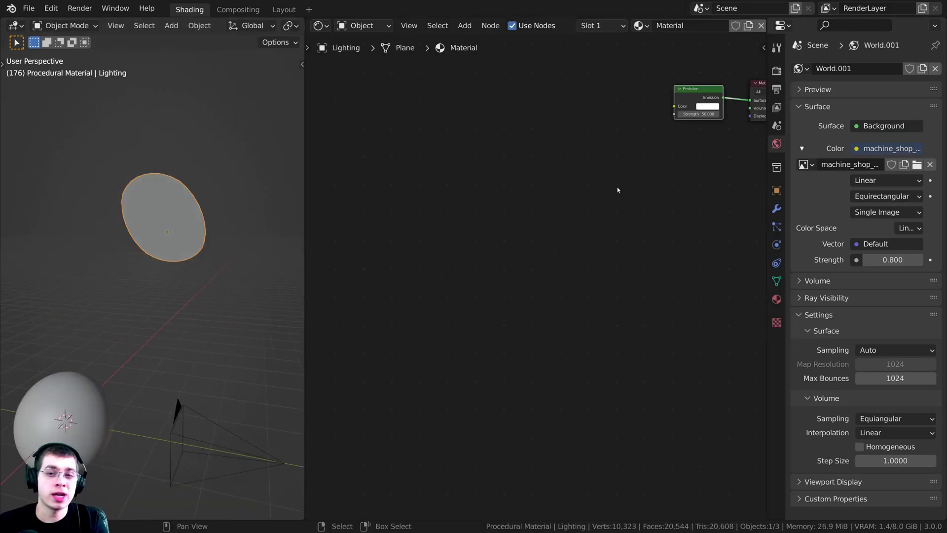
{"action": "middle_click_drag", "start_coordinate": [711, 146], "coordinate": [617, 245]}
{"action": "scroll", "coordinate": [617, 246], "scroll_direction": "up", "scroll_amount": 9}
{"action": "middle_click_drag", "start_coordinate": [653, 171], "coordinate": [463, 273]}
- Switch the viewport to camera view to frame the icosphere
{"action": "middle_click_drag", "start_coordinate": [115, 285], "coordinate": [290, 220]}
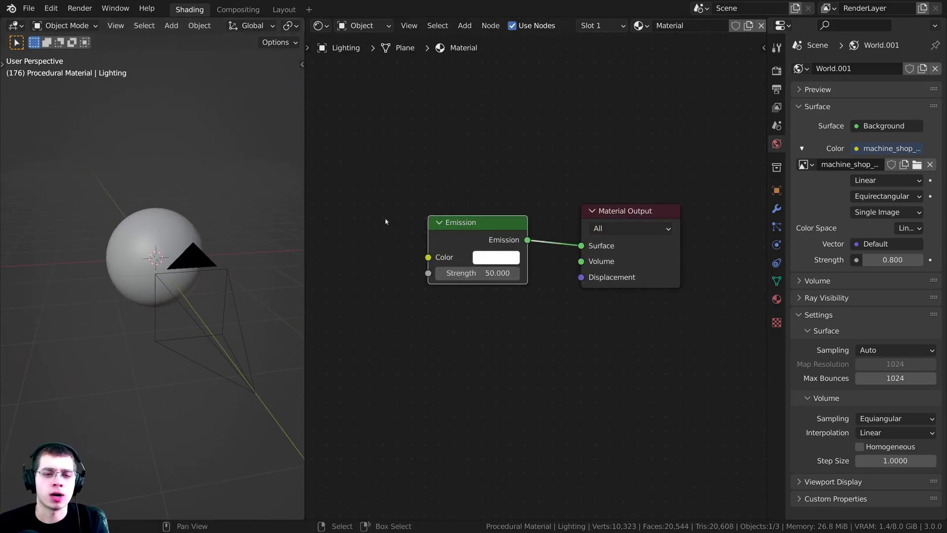
{"action": "key", "text": "KP_0"}
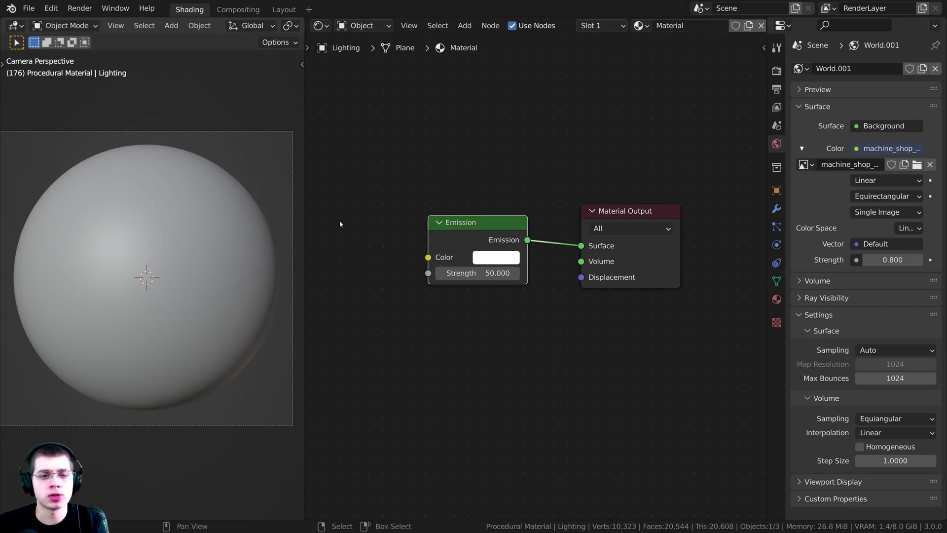
{"action": "scroll", "coordinate": [175, 242], "scroll_direction": "down", "scroll_amount": 1}
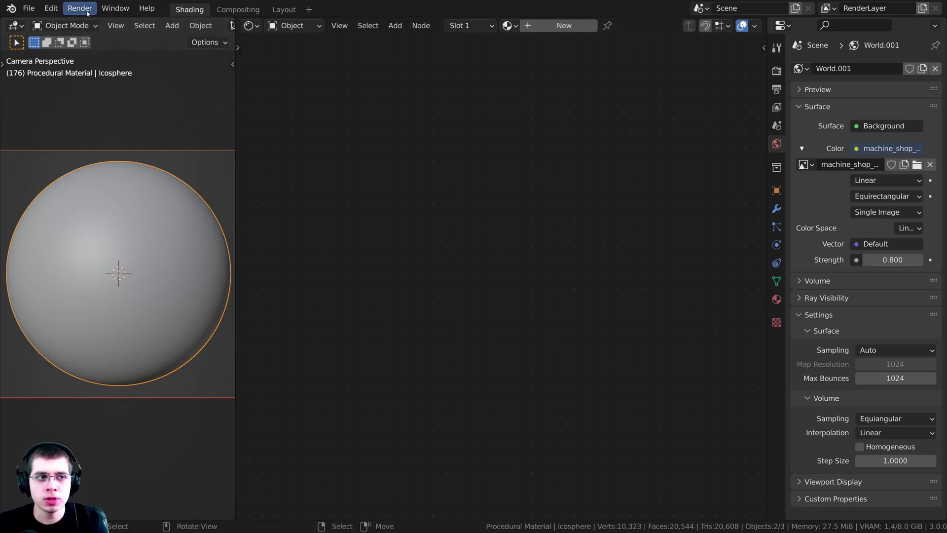
- Open the preferences to check the Node Wrangler add-on
{"action": "left_click", "coordinate": [51, 8]}
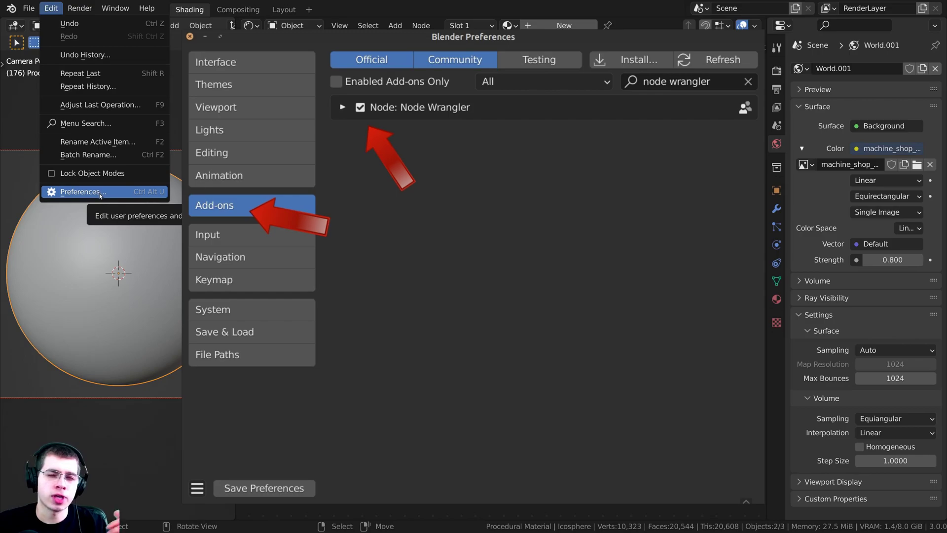
{"action": "left_click", "coordinate": [79, 191]}
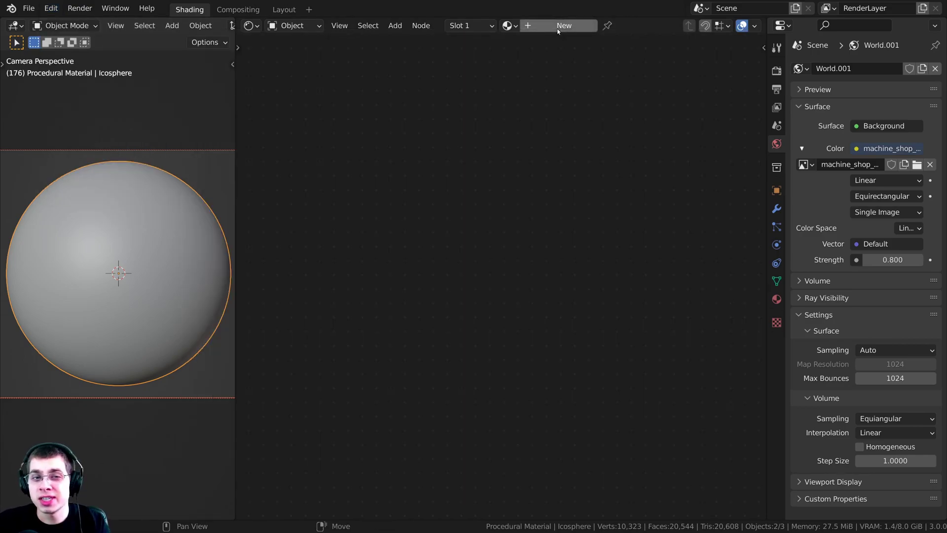
- Create a new material on the icosphere and name it Sandstone
{"action": "left_click", "coordinate": [556, 25]}
{"action": "middle_click_drag", "start_coordinate": [432, 203], "coordinate": [558, 137]}
{"action": "double_click", "coordinate": [609, 25]}
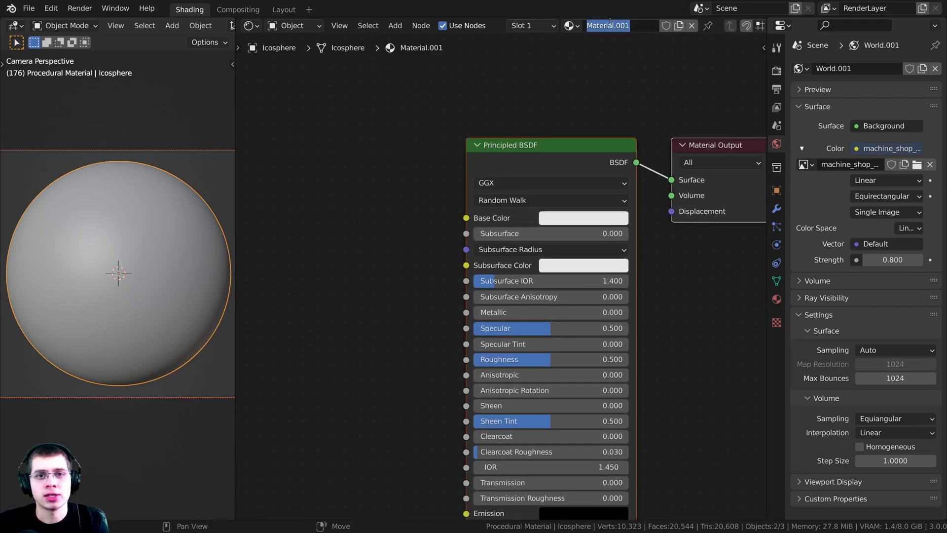
{"action": "type", "text": "Sand"}
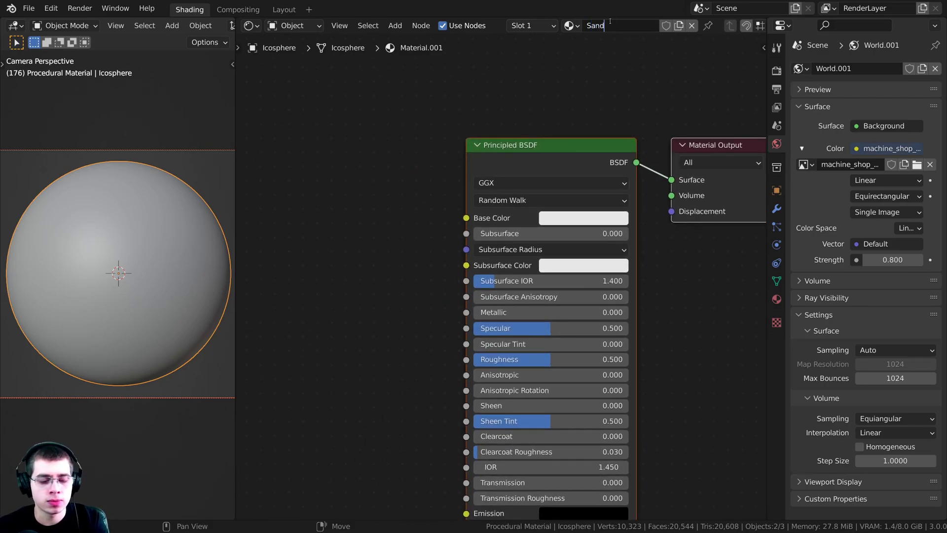
{"action": "type", "text": "stone"}
{"action": "key", "text": "Return"}
- Add a Musgrave Texture node in front of the Principled BSDF, leaving space between them
{"action": "scroll", "coordinate": [574, 216], "scroll_direction": "down", "scroll_amount": 2}
{"action": "key", "text": "shift+a"}
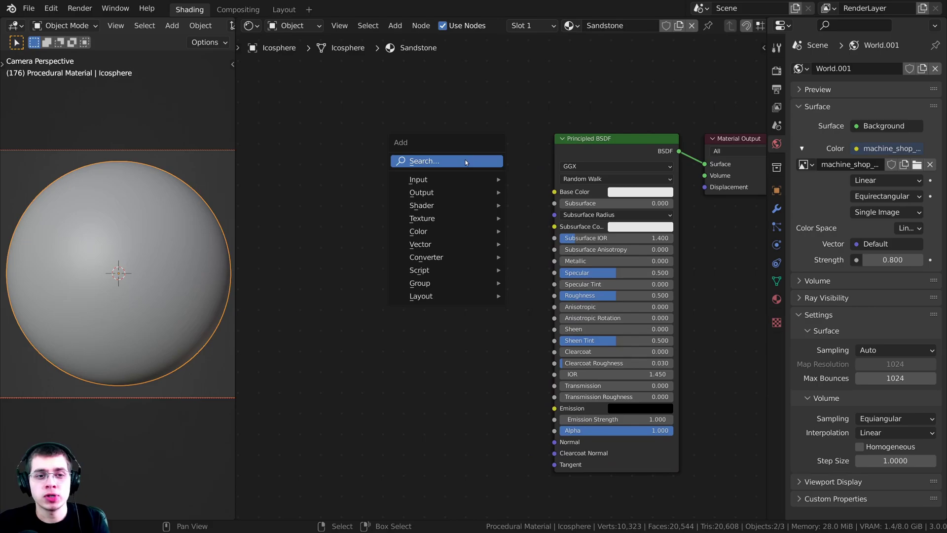
{"action": "left_click", "coordinate": [465, 161]}
{"action": "type", "text": "mu"}
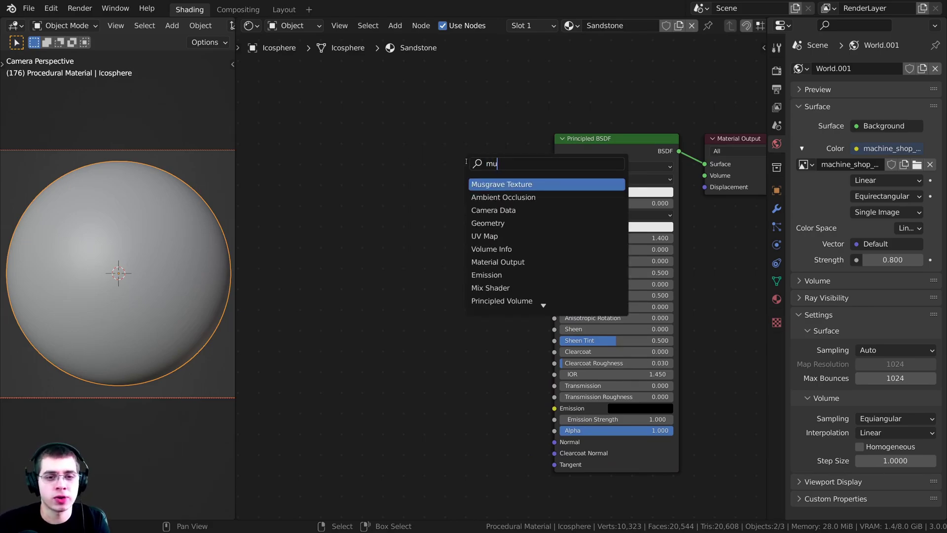
{"action": "left_click", "coordinate": [492, 185]}
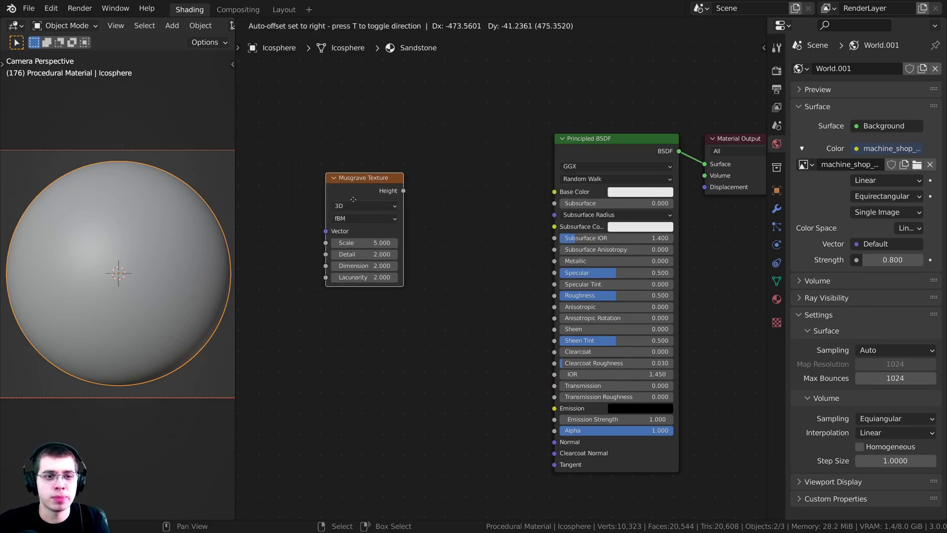
{"action": "left_click", "coordinate": [383, 203]}
- Preview the Musgrave Texture's output on the sphere and switch the viewport to rendered shading
{"action": "scroll", "coordinate": [383, 202], "scroll_direction": "up", "scroll_amount": 1}
{"action": "middle_click_drag", "start_coordinate": [383, 202], "coordinate": [444, 214]}
{"action": "key", "text": "n"}
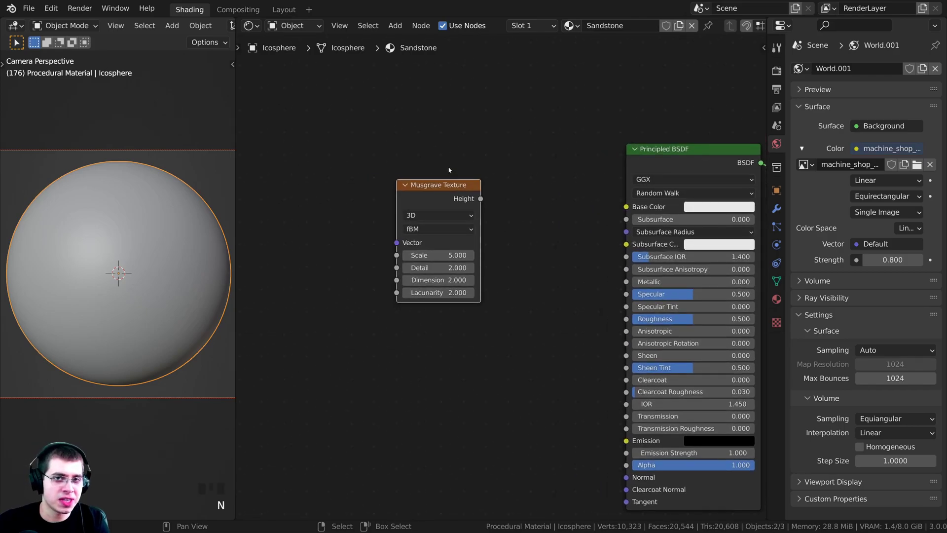
{"action": "middle_click_drag", "start_coordinate": [446, 168], "coordinate": [428, 167]}
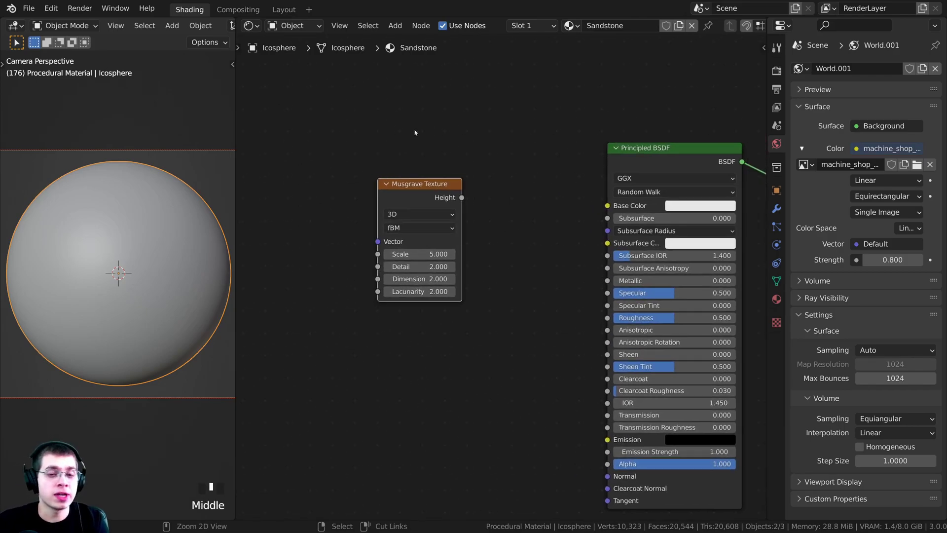
{"action": "left_click", "coordinate": [432, 192], "text": "ctrl+shift"}
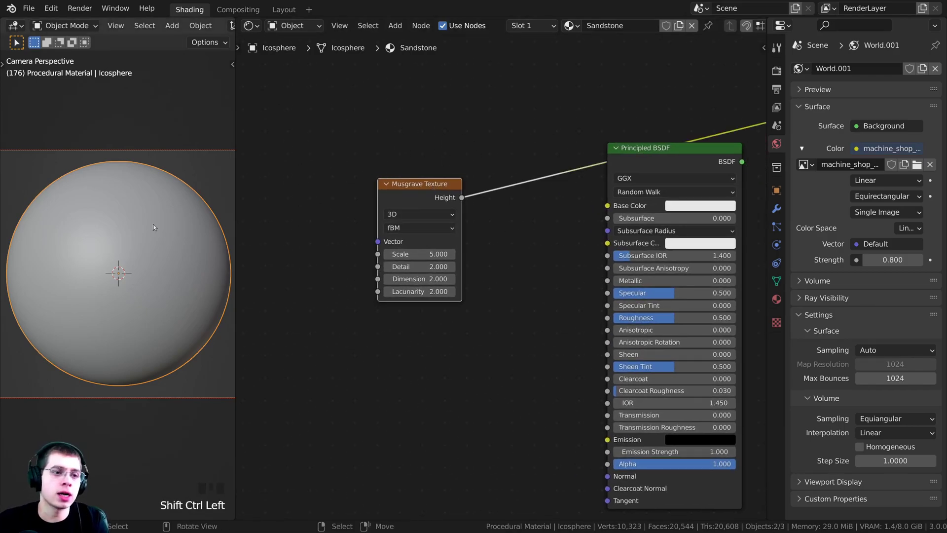
{"action": "key", "text": "z"}
{"action": "left_click", "coordinate": [180, 289]}
{"action": "scroll", "coordinate": [478, 179], "scroll_direction": "down", "scroll_amount": 2}
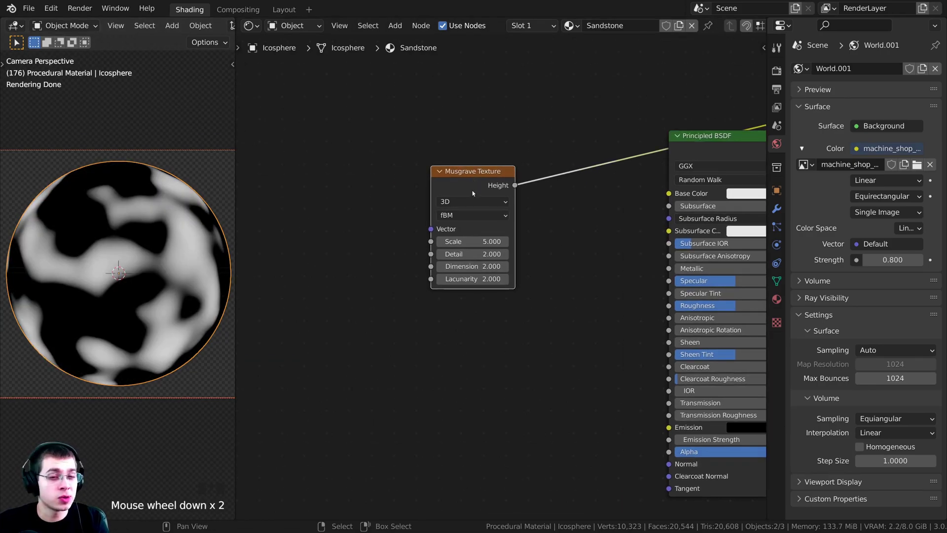
- Add Texture Coordinate and Mapping nodes feeding the Musgrave Texture's Vector input
{"action": "mouse_move", "coordinate": [473, 193]}
{"action": "left_mouse_down"}
{"action": "mouse_move", "coordinate": [488, 188]}
{"action": "mouse_move", "coordinate": [479, 200]}
{"action": "left_mouse_up"}
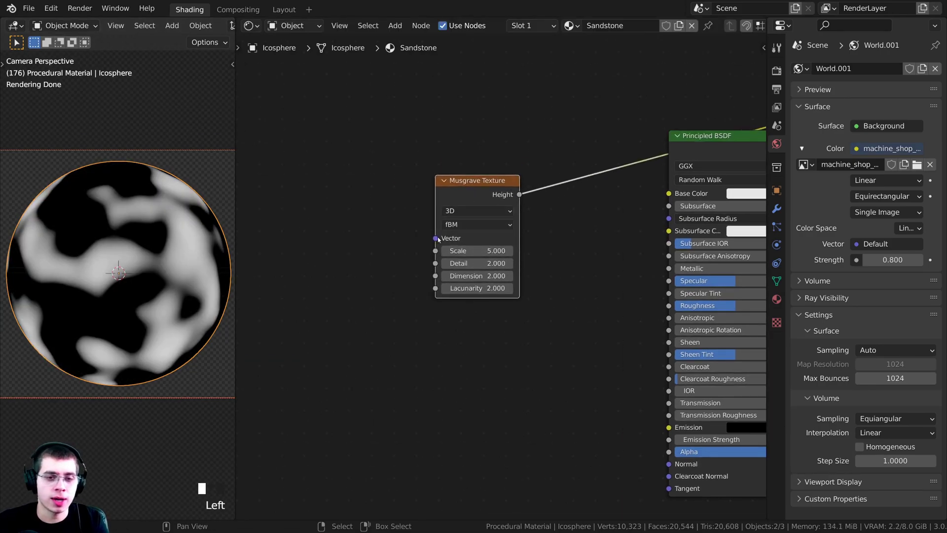
{"action": "key", "text": "ctrl+t"}
{"action": "scroll", "coordinate": [407, 211], "scroll_direction": "up", "scroll_amount": 1}
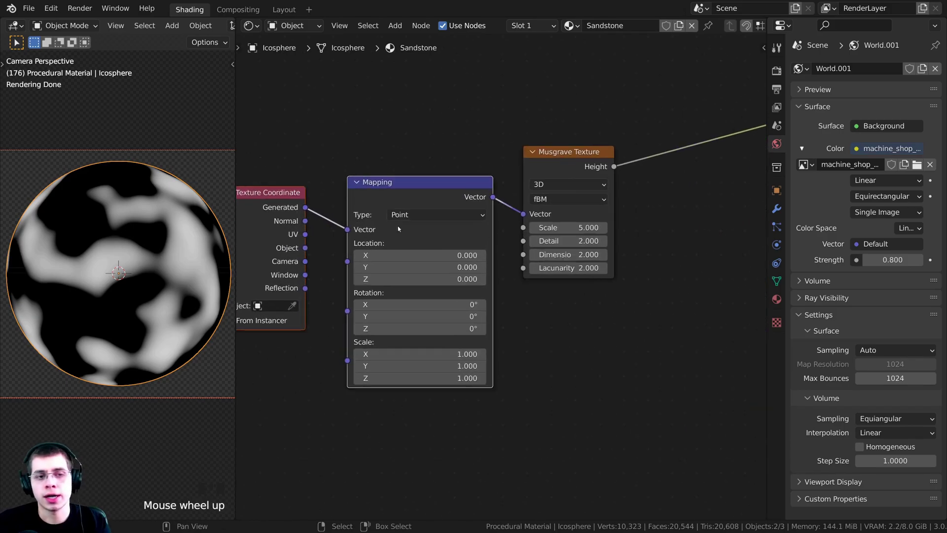
{"action": "middle_click_drag", "start_coordinate": [407, 211], "coordinate": [469, 176]}
{"action": "left_click", "coordinate": [400, 185]}
{"action": "left_click_drag", "start_coordinate": [363, 205], "coordinate": [360, 220]}
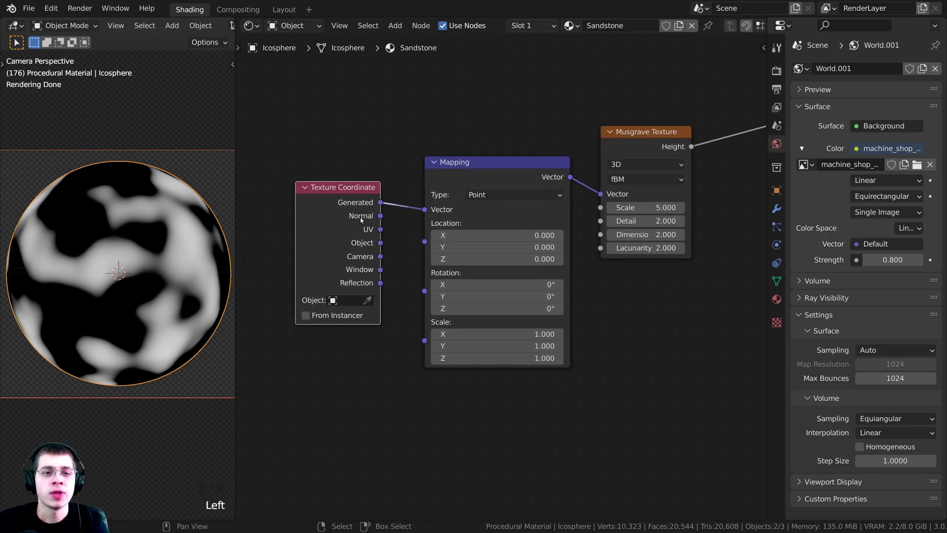
{"action": "left_click", "coordinate": [491, 171]}
{"action": "left_click", "coordinate": [342, 216]}
- Delete the Mapping node and connect the Texture Coordinate's Object output to the Musgrave Texture's Vector input
{"action": "left_click", "coordinate": [484, 171]}
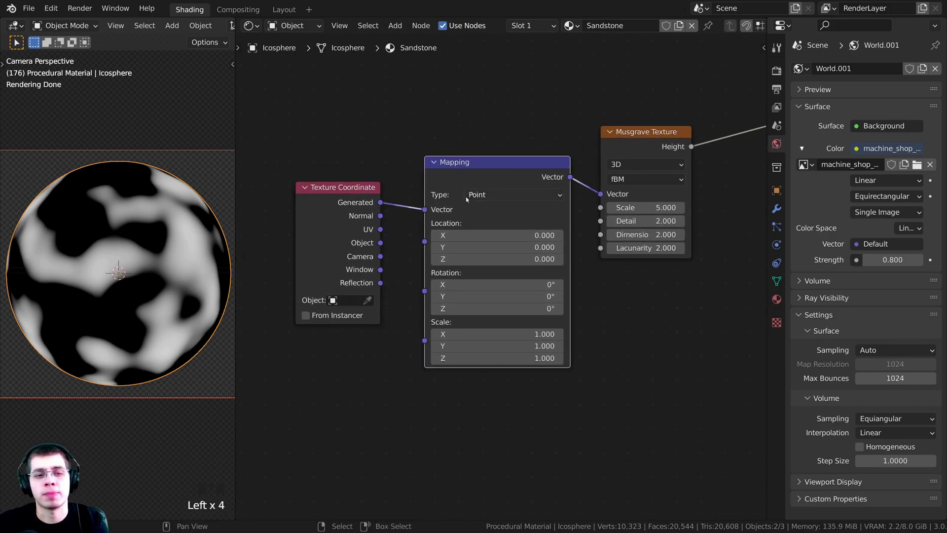
{"action": "left_click_drag", "start_coordinate": [478, 186], "coordinate": [450, 189]}
{"action": "key", "text": "x"}
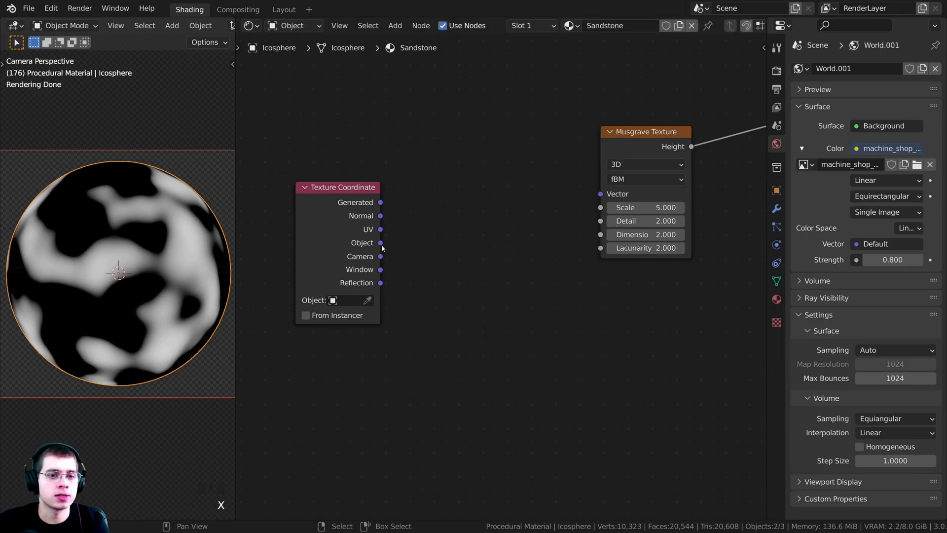
{"action": "left_click_drag", "start_coordinate": [348, 269], "coordinate": [600, 194]}
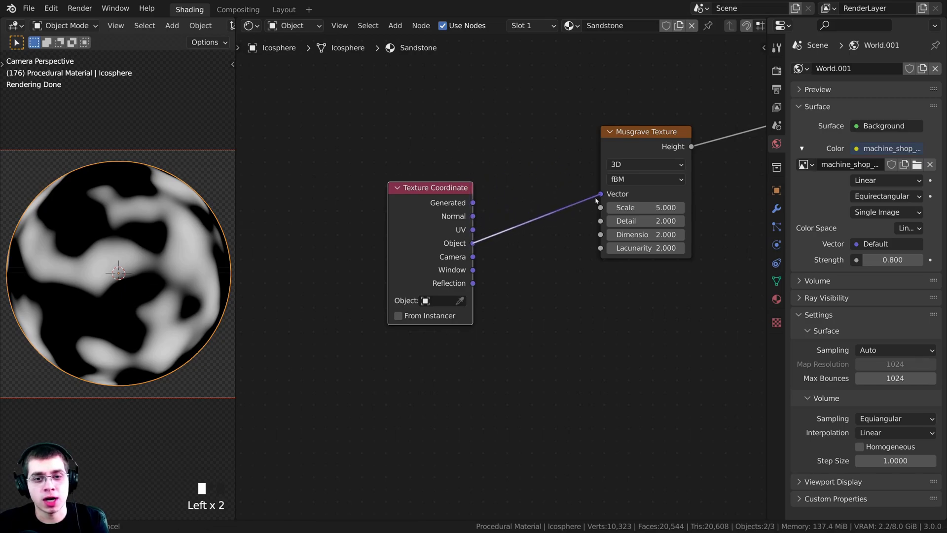
{"action": "left_click", "coordinate": [114, 262]}
- Move the Musgrave Texture node closer to the Texture Coordinate node and set its Detail to 15
{"action": "middle_click_drag", "start_coordinate": [482, 171], "coordinate": [450, 178]}
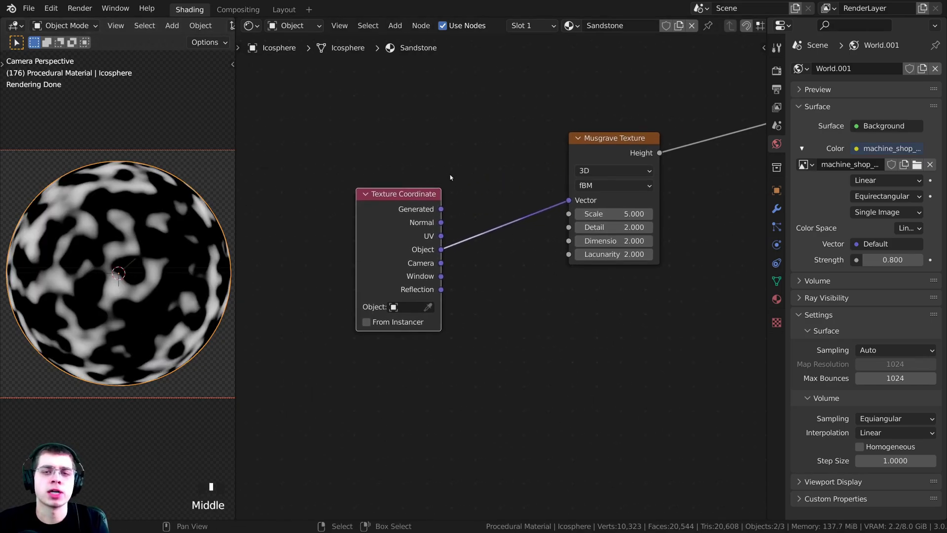
{"action": "middle_click_drag", "start_coordinate": [609, 160], "coordinate": [463, 220]}
{"action": "left_click_drag", "start_coordinate": [464, 220], "coordinate": [419, 240]}
{"action": "scroll", "coordinate": [419, 241], "scroll_direction": "up", "scroll_amount": 1}
{"action": "middle_click_drag", "start_coordinate": [420, 241], "coordinate": [445, 201]}
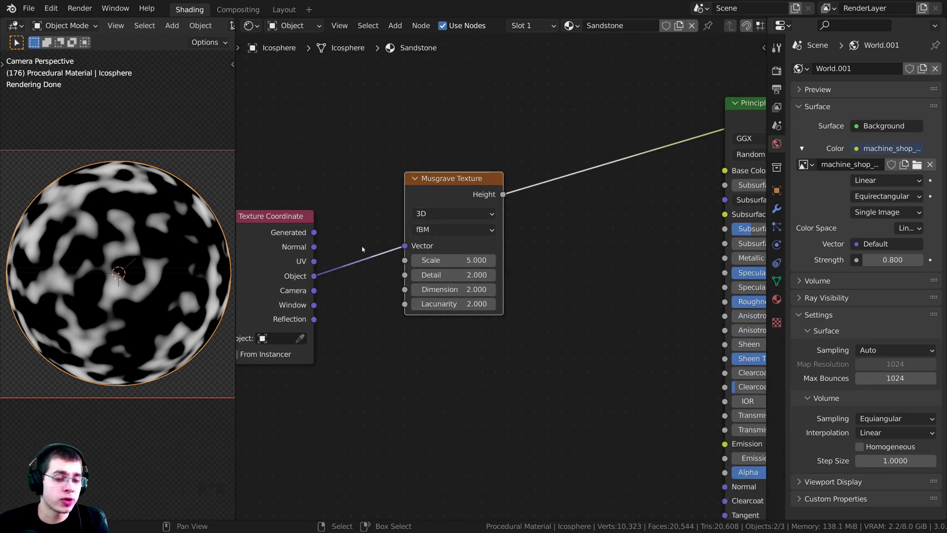
{"action": "left_click_drag", "start_coordinate": [437, 275], "coordinate": [473, 275]}
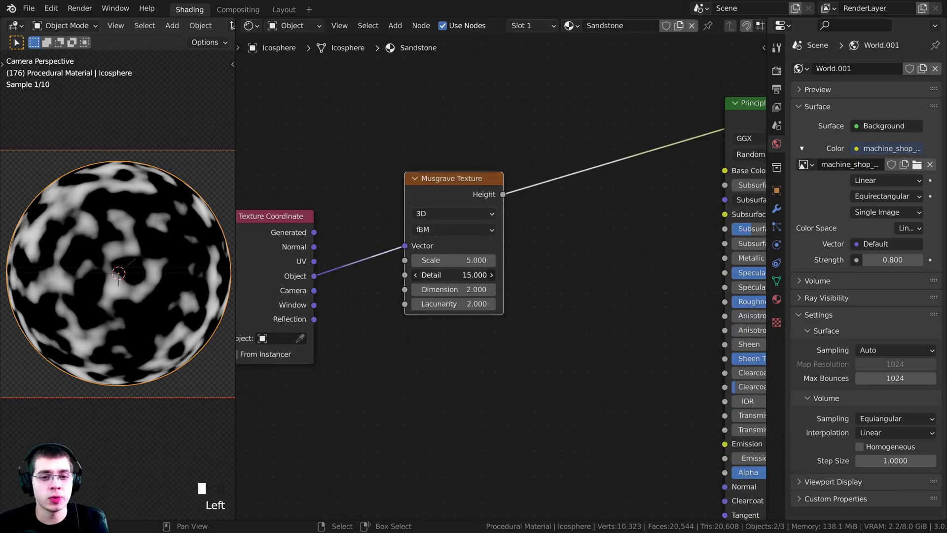
{"action": "scroll", "coordinate": [125, 260], "scroll_direction": "up", "scroll_amount": 3}
{"action": "scroll", "coordinate": [125, 260], "scroll_direction": "down", "scroll_amount": 1}
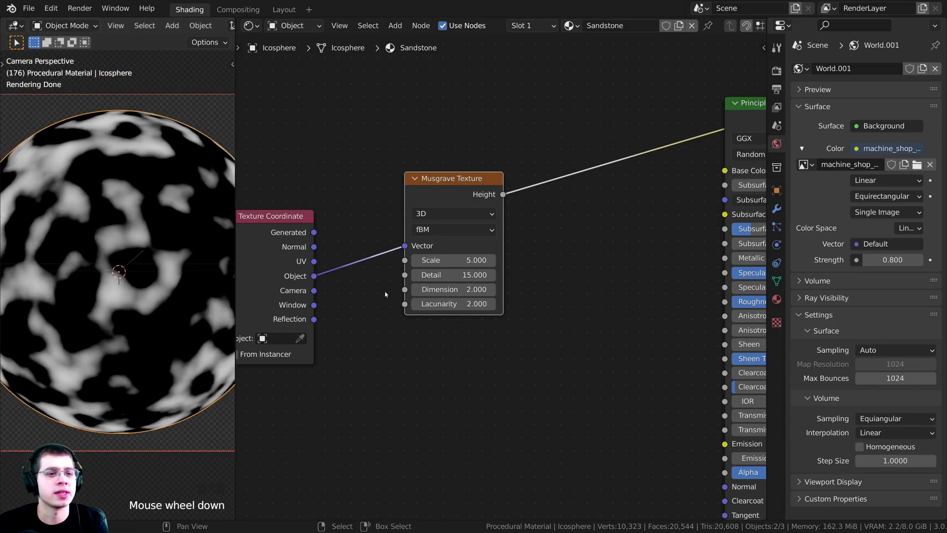
- Set the Musgrave Texture's Dimension to 0 and inspect the resulting pattern up close on the sphere
{"action": "middle_click_drag", "start_coordinate": [448, 296], "coordinate": [445, 289]}
{"action": "scroll", "coordinate": [446, 288], "scroll_direction": "up", "scroll_amount": 2}
{"action": "left_click_drag", "start_coordinate": [445, 286], "coordinate": [346, 287]}
{"action": "scroll", "coordinate": [134, 301], "scroll_direction": "up", "scroll_amount": 7}
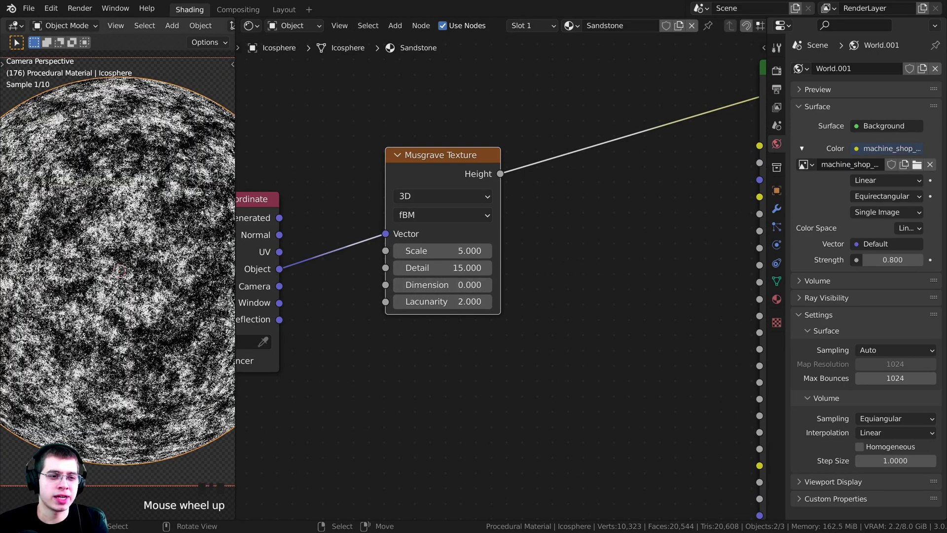
{"action": "scroll", "coordinate": [127, 265], "scroll_direction": "down", "scroll_amount": 7}
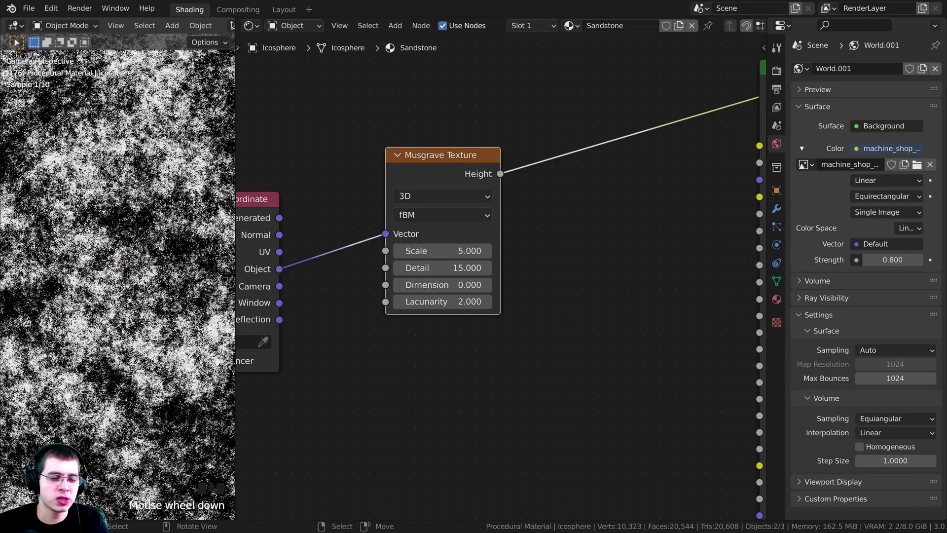
- Move the Texture Coordinate node farther away from the Musgrave Texture node, slightly lower
{"action": "middle_click", "coordinate": [440, 320]}
{"action": "scroll", "coordinate": [374, 238], "scroll_direction": "down", "scroll_amount": 2}
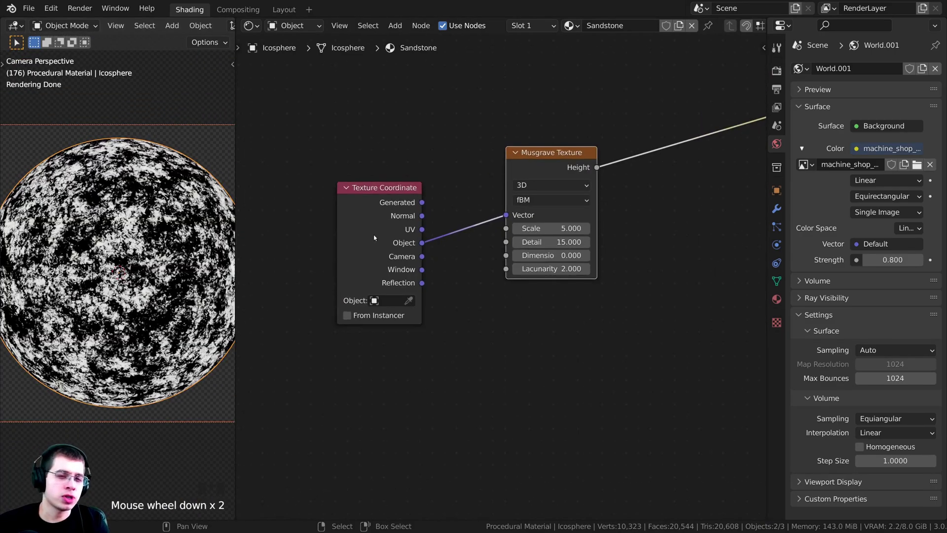
{"action": "left_click_drag", "start_coordinate": [392, 234], "coordinate": [390, 278]}
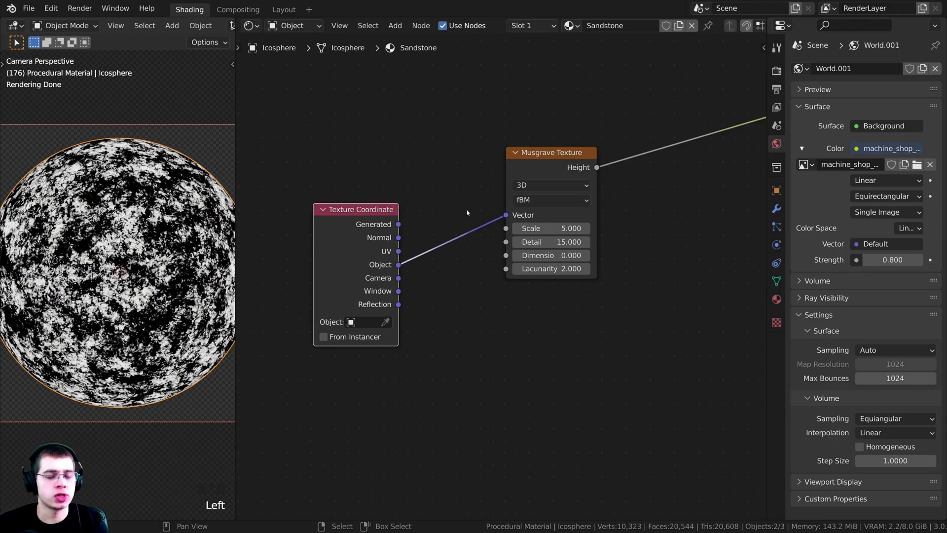
- Insert a Noise Texture node on the link between the Texture Coordinate and Musgrave Texture nodes
{"action": "left_click_drag", "start_coordinate": [539, 161], "coordinate": [551, 152]}
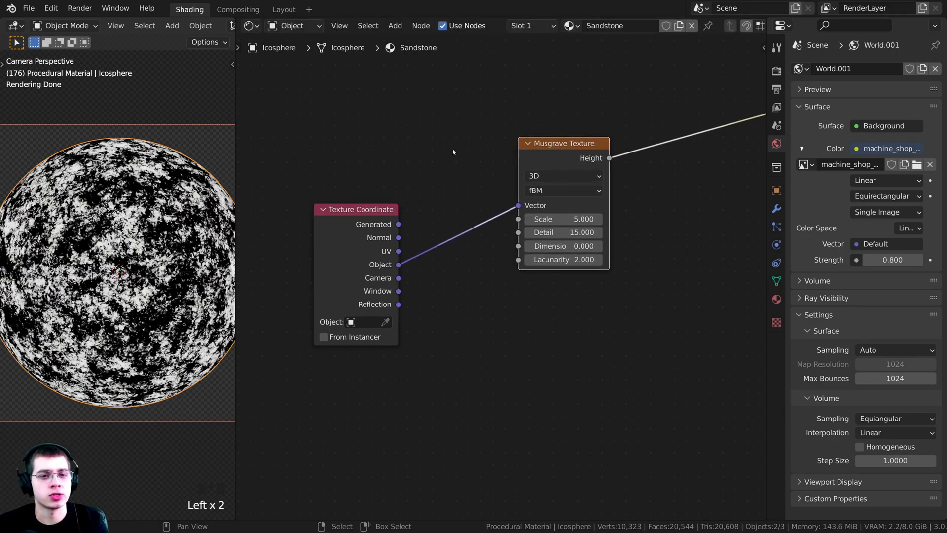
{"action": "key", "text": "shift+a"}
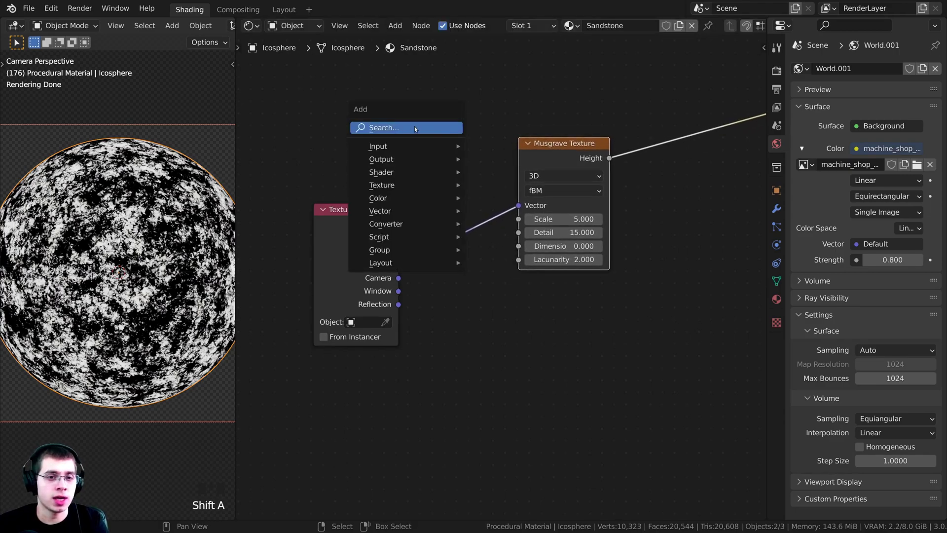
{"action": "left_click", "coordinate": [414, 127]}
{"action": "type", "text": "noi"}
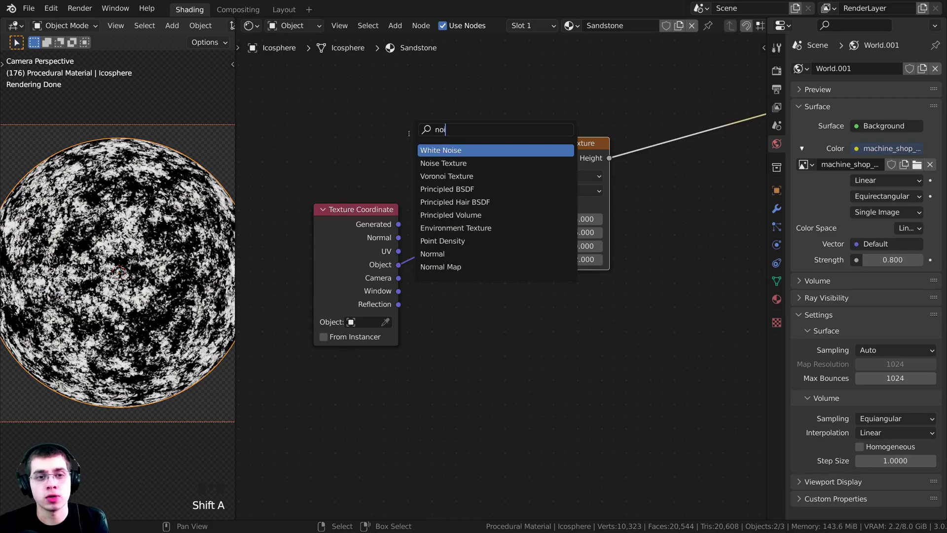
{"action": "key", "text": "Down"}
{"action": "key", "text": "Return"}
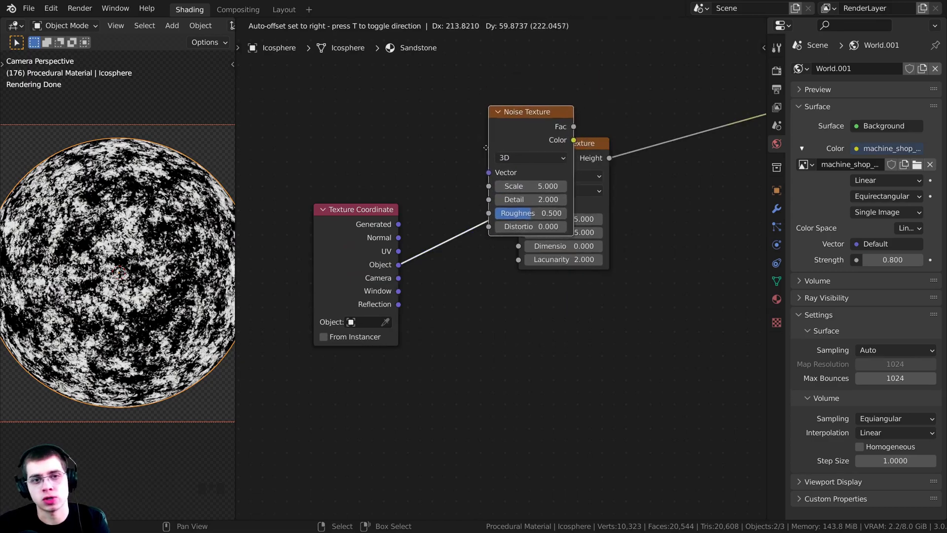
{"action": "left_click", "coordinate": [448, 190]}
- Rearrange the Texture Coordinate, Noise Texture and Musgrave Texture nodes into an evenly spaced row
{"action": "left_click_drag", "start_coordinate": [486, 169], "coordinate": [480, 190]}
{"action": "left_click_drag", "start_coordinate": [378, 209], "coordinate": [377, 216]}
{"action": "left_click_drag", "start_coordinate": [480, 192], "coordinate": [483, 211]}
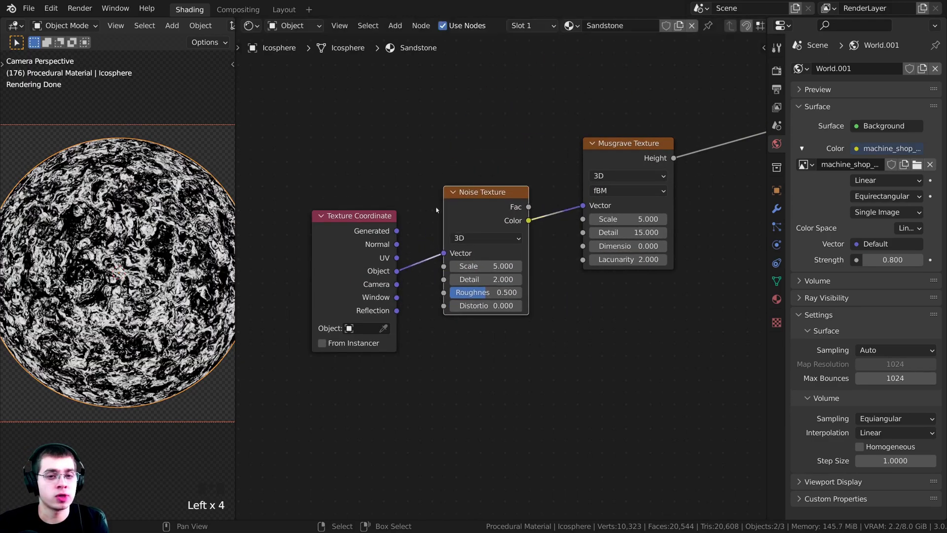
{"action": "mouse_move", "coordinate": [600, 157]}
{"action": "left_mouse_down"}
{"action": "mouse_move", "coordinate": [573, 155]}
{"action": "mouse_move", "coordinate": [588, 151]}
{"action": "left_mouse_up"}
{"action": "left_click", "coordinate": [499, 169]}
{"action": "left_click", "coordinate": [482, 199]}
- Set the Noise Texture's Scale to 6 and its Detail to 15
{"action": "scroll", "coordinate": [471, 247], "scroll_direction": "up", "scroll_amount": 5}
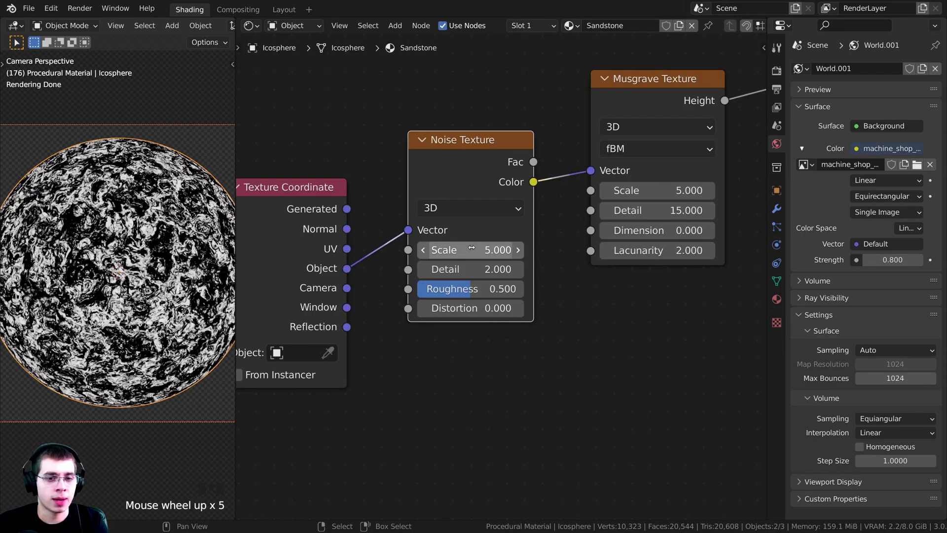
{"action": "left_click", "coordinate": [479, 249]}
{"action": "type", "text": "6"}
{"action": "key", "text": "Return"}
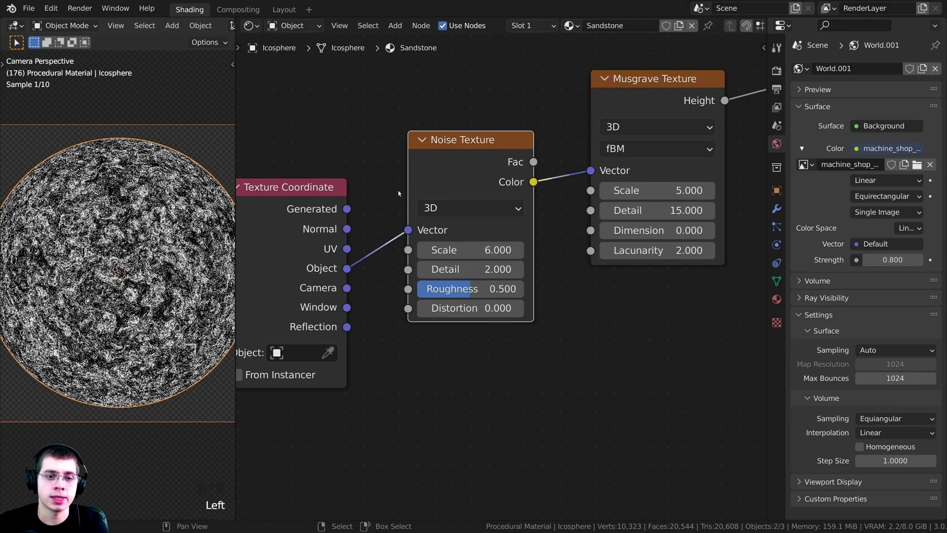
{"action": "middle_click_drag", "start_coordinate": [525, 237], "coordinate": [533, 201]}
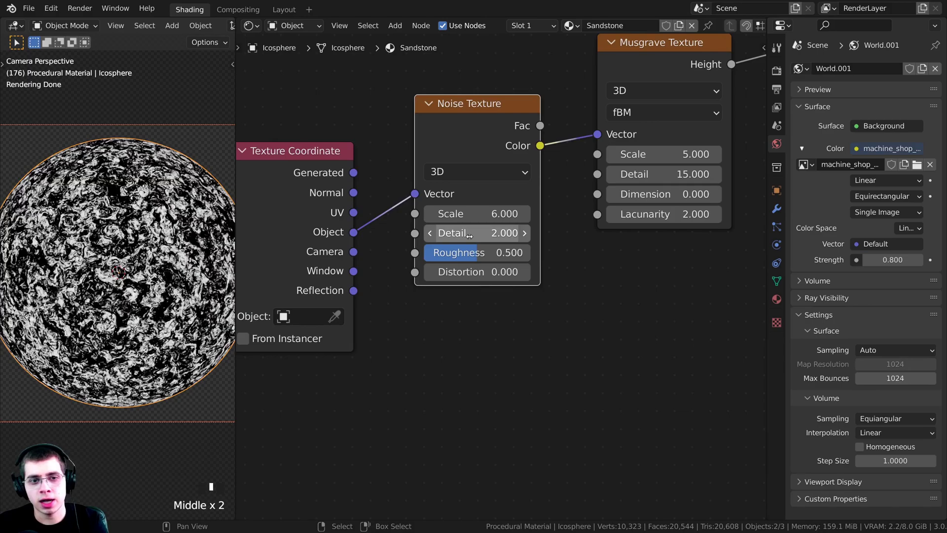
{"action": "left_click_drag", "start_coordinate": [469, 236], "coordinate": [543, 236]}
- Raise the Noise Texture's Roughness to 1 and inspect the pattern up close on the sphere
{"action": "scroll", "coordinate": [359, 262], "scroll_direction": "down", "scroll_amount": 2}
{"action": "middle_click_drag", "start_coordinate": [359, 262], "coordinate": [356, 286]}
{"action": "scroll", "coordinate": [484, 278], "scroll_direction": "up", "scroll_amount": 4}
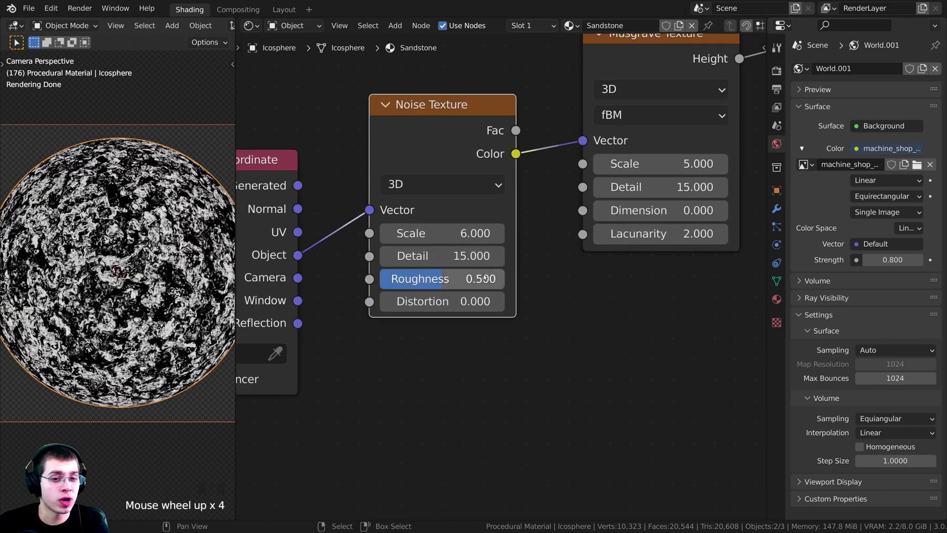
{"action": "left_click_drag", "start_coordinate": [485, 279], "coordinate": [583, 278]}
{"action": "scroll", "coordinate": [118, 259], "scroll_direction": "up", "scroll_amount": 19}
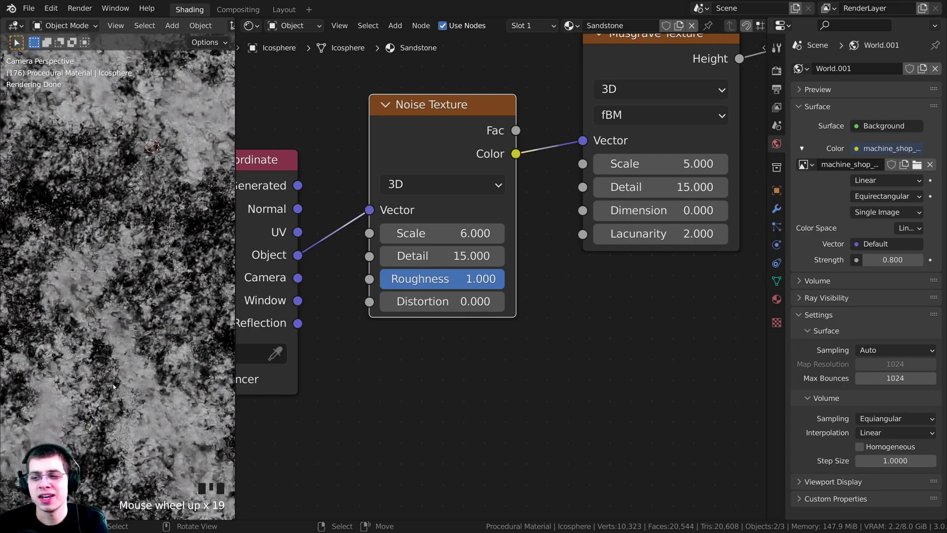
{"action": "scroll", "coordinate": [117, 350], "scroll_direction": "down", "scroll_amount": 18}
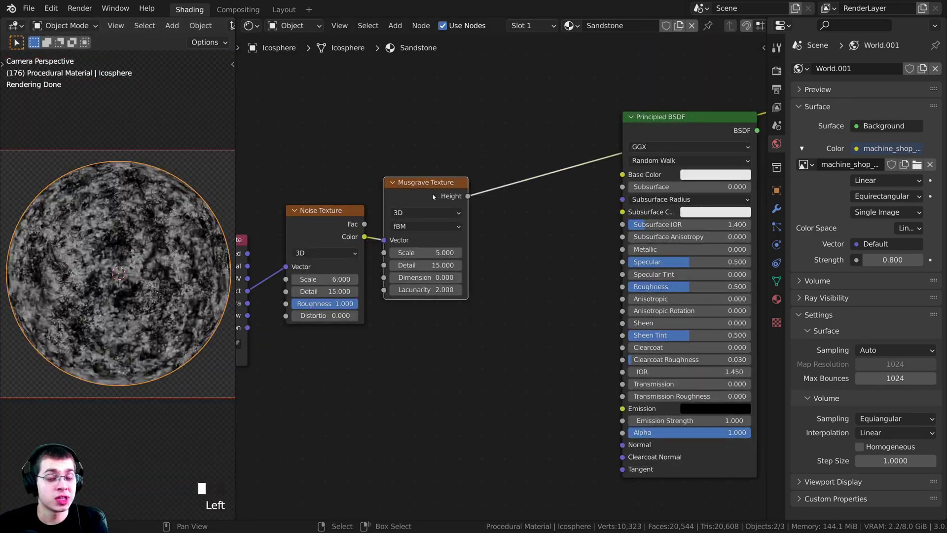
- Nudge the Musgrave Texture node and connect its Height output to the Principled BSDF's Base Color
{"action": "left_click_drag", "start_coordinate": [431, 197], "coordinate": [437, 192]}
{"action": "left_click", "coordinate": [422, 196]}
{"action": "left_click", "coordinate": [472, 193]}
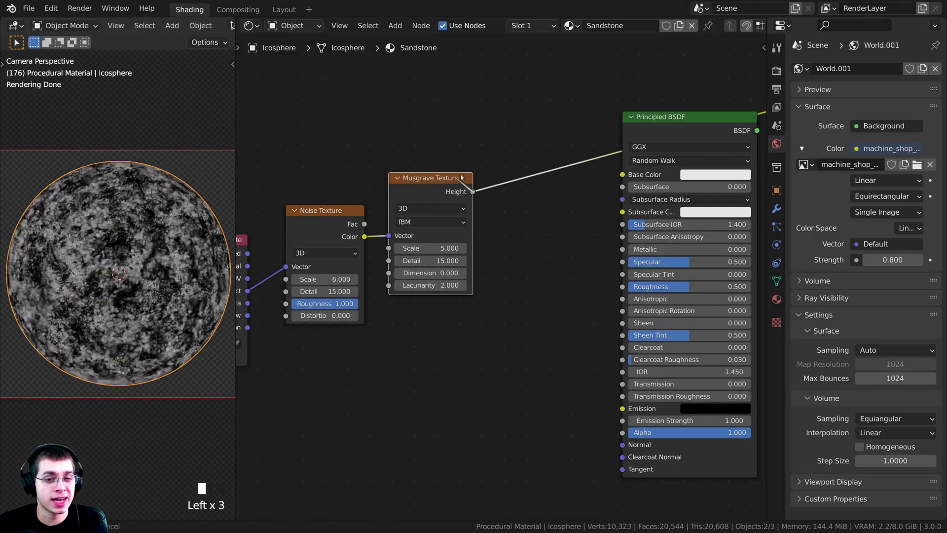
{"action": "left_click_drag", "start_coordinate": [472, 192], "coordinate": [631, 175]}
{"action": "middle_click_drag", "start_coordinate": [632, 174], "coordinate": [535, 173]}
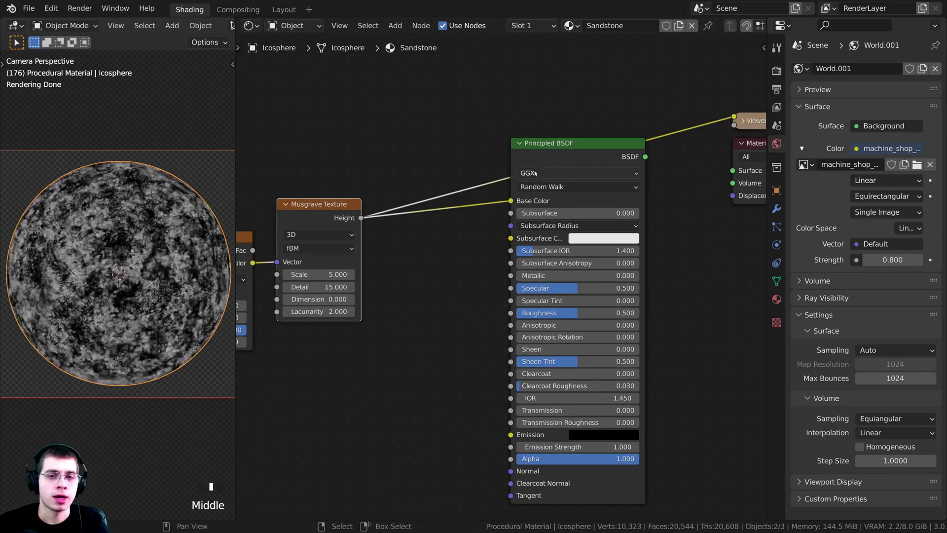
- Route the Principled BSDF to the Material Output instead of the Viewer and move it farther from the Musgrave Texture
{"action": "left_click", "coordinate": [566, 152], "text": "ctrl+shift"}
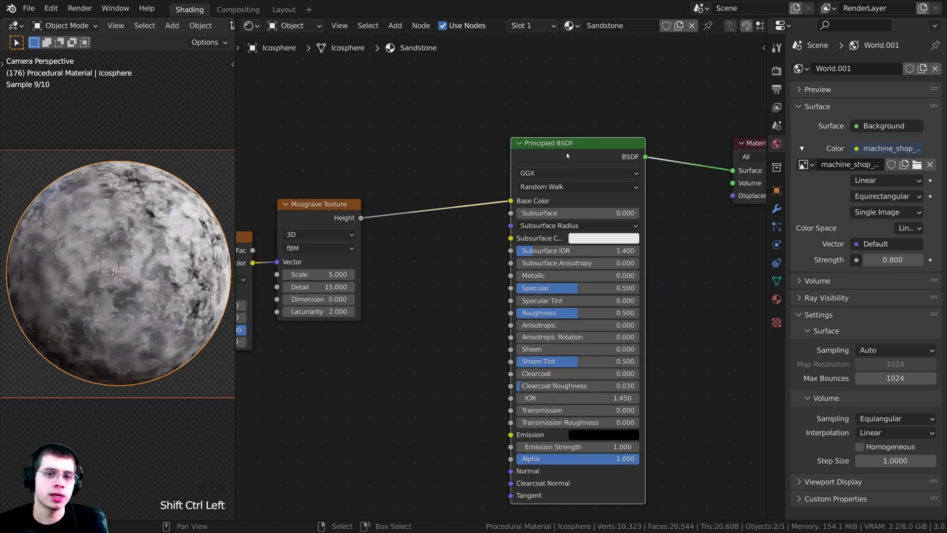
{"action": "left_click_drag", "start_coordinate": [566, 153], "coordinate": [595, 148]}
{"action": "middle_click_drag", "start_coordinate": [303, 273], "coordinate": [389, 250]}
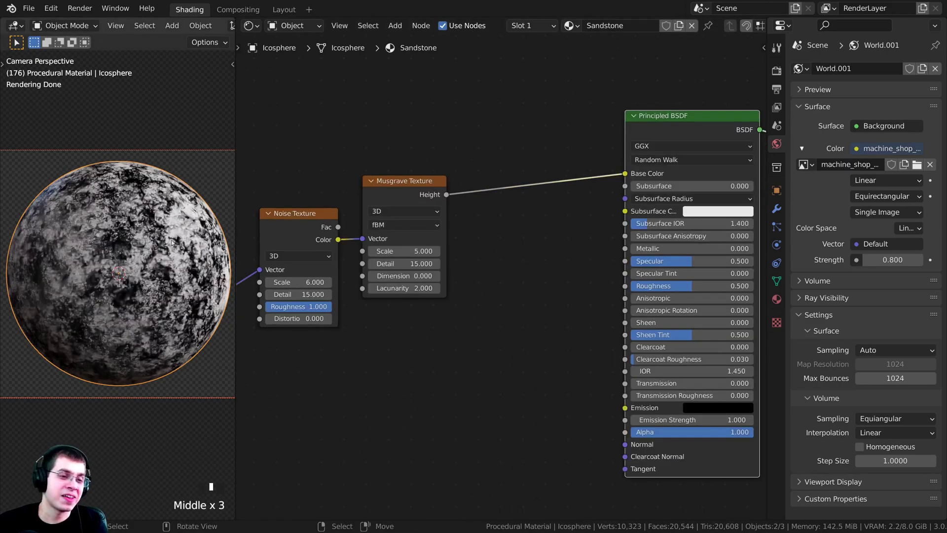
- Add a ColorRamp node between the Musgrave Texture's Height output and the Principled BSDF's Base Color
{"action": "middle_click_drag", "start_coordinate": [450, 239], "coordinate": [452, 249]}
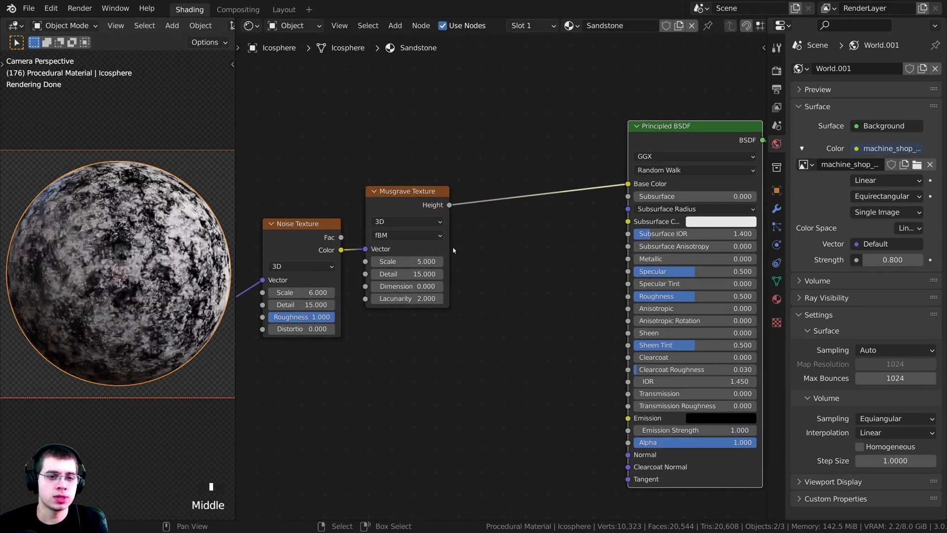
{"action": "key", "text": "shift+a"}
{"action": "left_click", "coordinate": [452, 151]}
{"action": "type", "text": "col"}
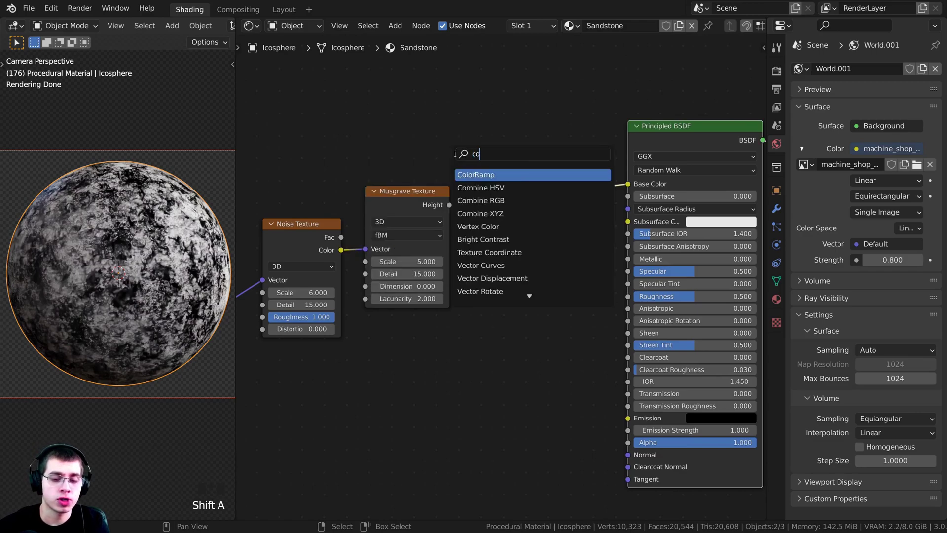
{"action": "left_click", "coordinate": [467, 175]}
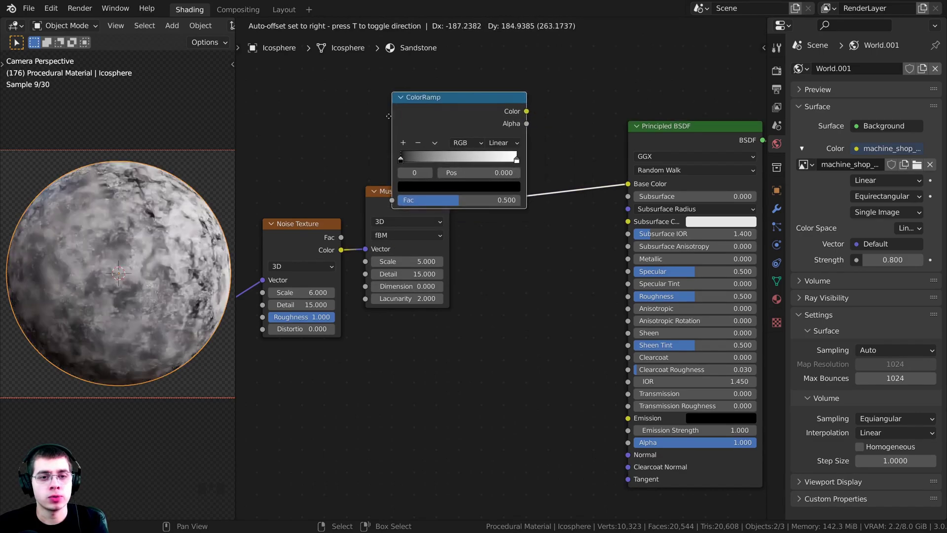
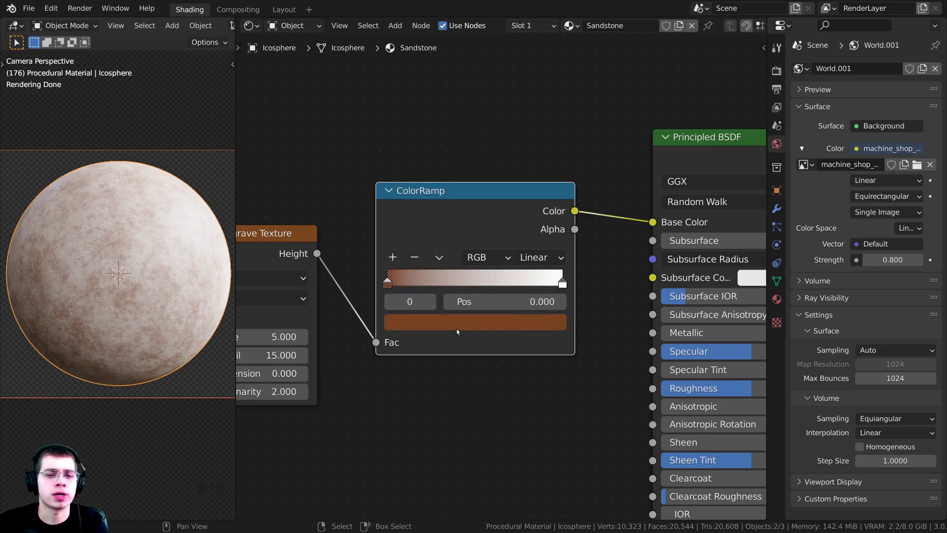
- Add a ColorRamp stop at position 0.262 and color it orange-brown, hex 985126
{"action": "middle_click_drag", "start_coordinate": [462, 327], "coordinate": [465, 316]}
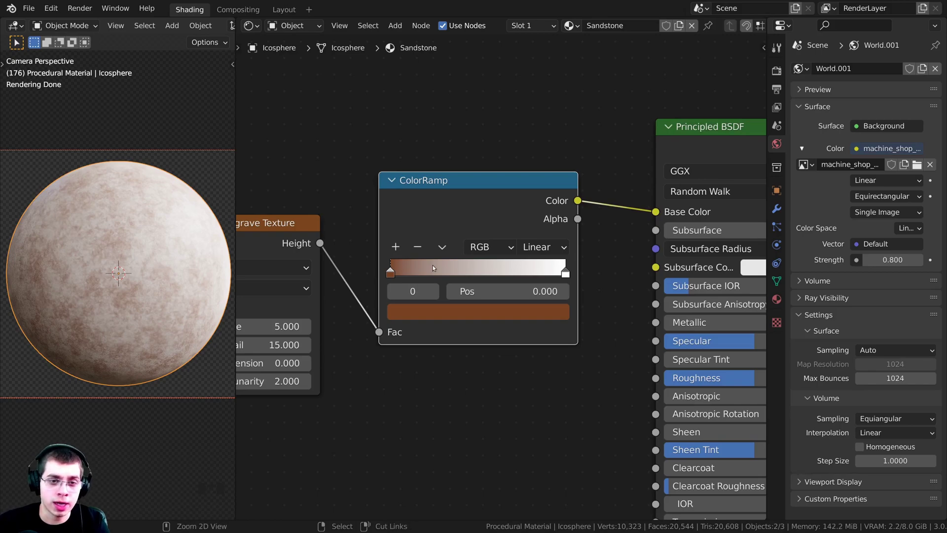
{"action": "left_click", "coordinate": [434, 267], "text": "ctrl"}
{"action": "left_click_drag", "start_coordinate": [435, 271], "coordinate": [435, 270]}
{"action": "scroll", "coordinate": [431, 301], "scroll_direction": "up", "scroll_amount": 1}
{"action": "middle_click_drag", "start_coordinate": [431, 301], "coordinate": [414, 347]}
{"action": "left_click", "coordinate": [414, 356]}
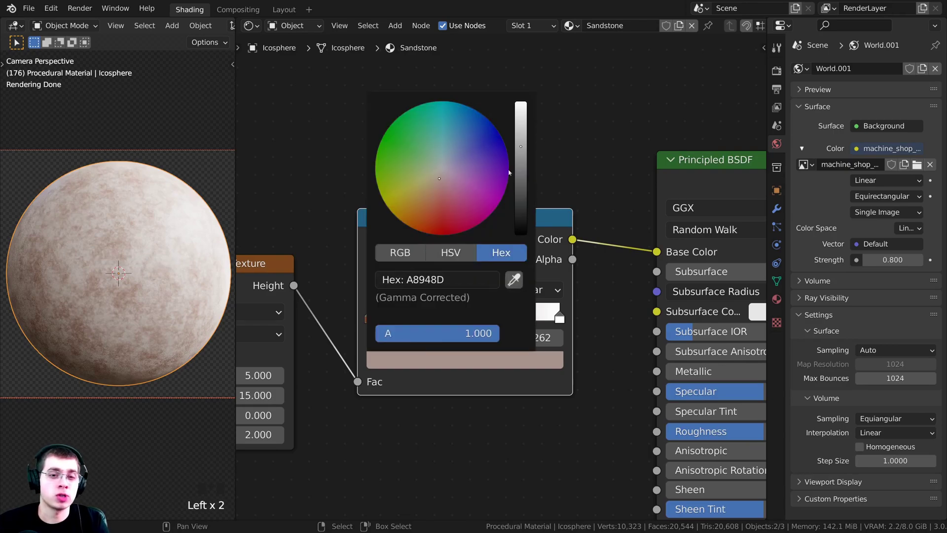
{"action": "left_click_drag", "start_coordinate": [439, 178], "coordinate": [423, 201]}
{"action": "left_click_drag", "start_coordinate": [521, 169], "coordinate": [521, 180]}
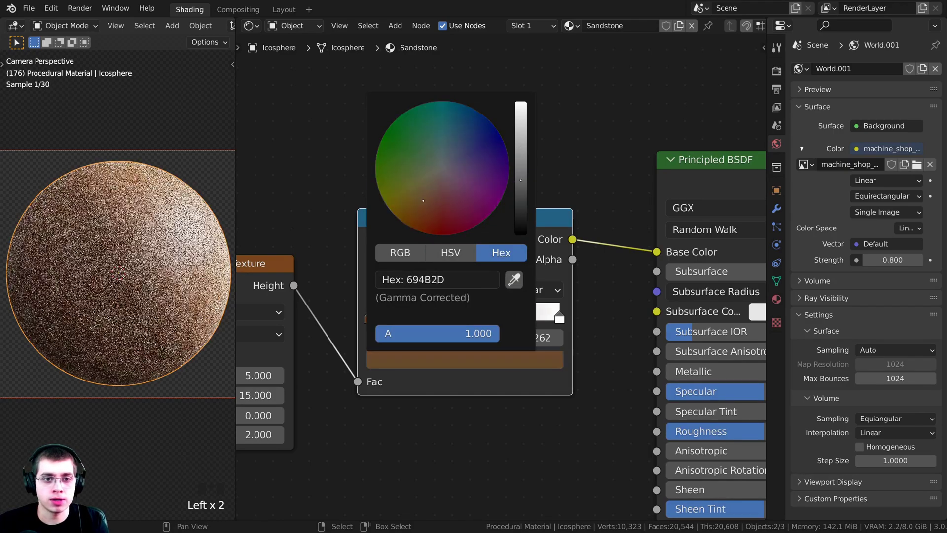
- Nudge the ColorRamp node toward the Musgrave Texture and move its orange-brown second stop to position 0.293
{"action": "middle_click_drag", "start_coordinate": [464, 255], "coordinate": [469, 244]}
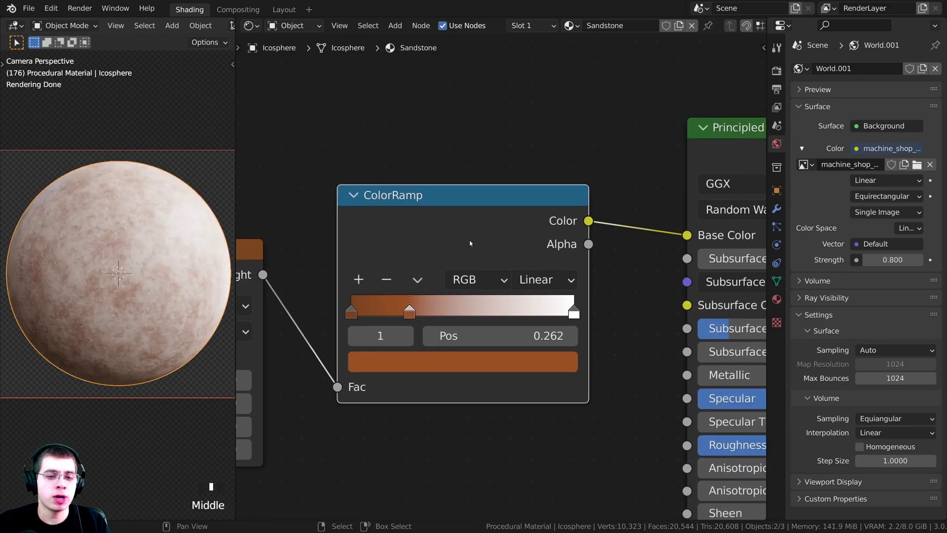
{"action": "left_click_drag", "start_coordinate": [463, 245], "coordinate": [454, 245]}
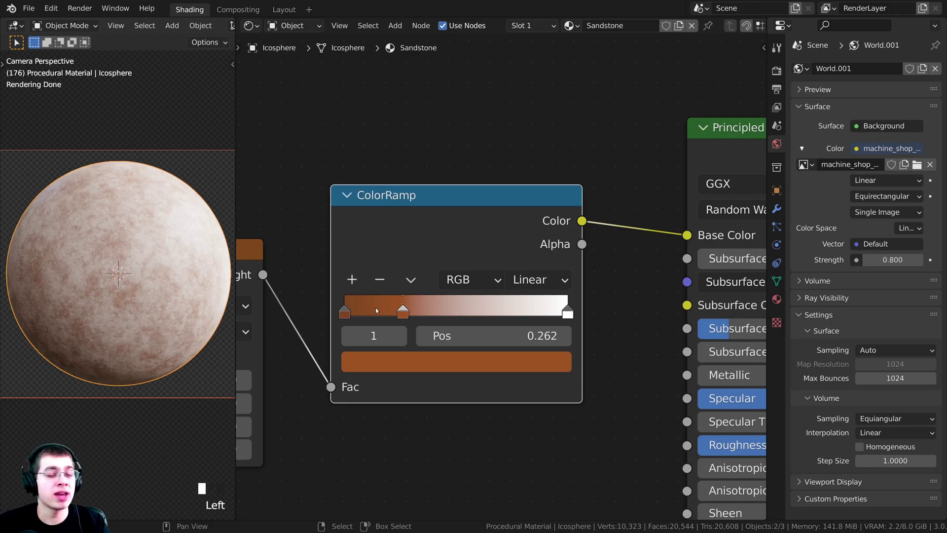
{"action": "left_click", "coordinate": [384, 364]}
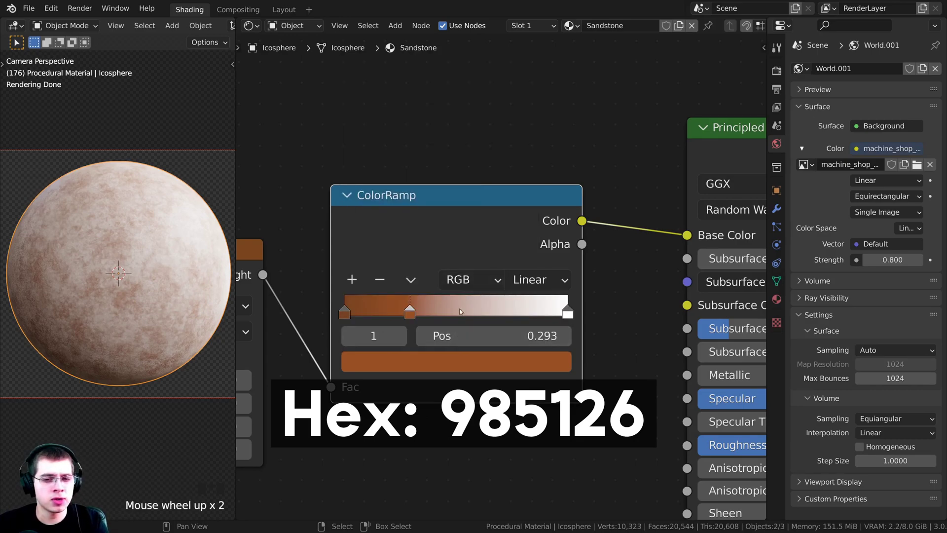
- Add a ColorRamp stop at position 0.699 and give it the light orange color F09467
{"action": "mouse_move", "coordinate": [491, 310]}
{"action": "middle_mouse_down"}
{"action": "mouse_move", "coordinate": [463, 316]}
{"action": "mouse_move", "coordinate": [487, 314]}
{"action": "middle_mouse_up"}
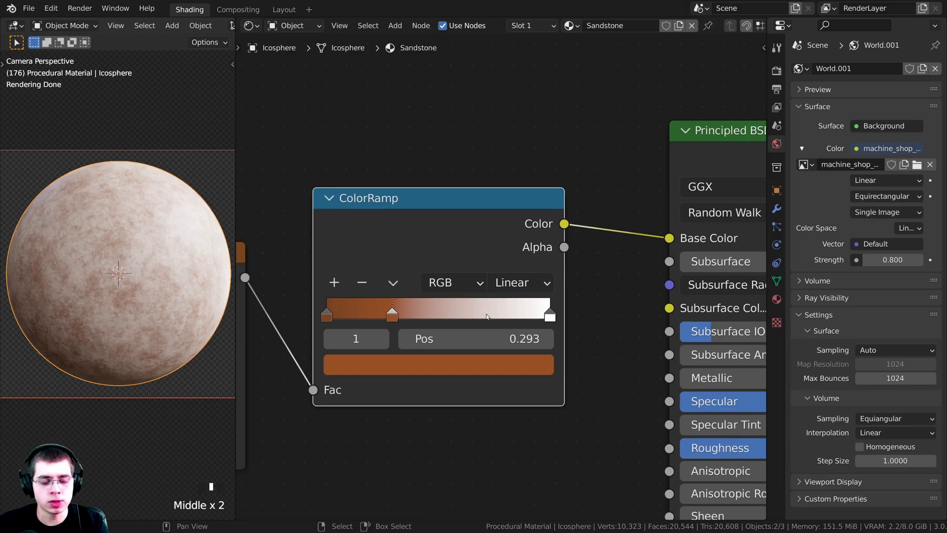
{"action": "left_click", "coordinate": [484, 307], "text": "ctrl"}
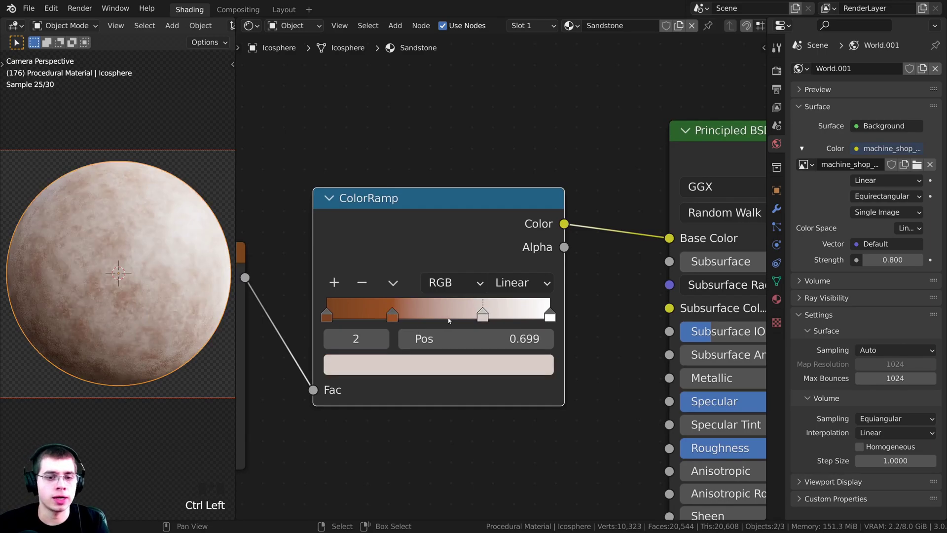
{"action": "middle_click_drag", "start_coordinate": [430, 347], "coordinate": [433, 365]}
{"action": "left_click", "coordinate": [425, 383]}
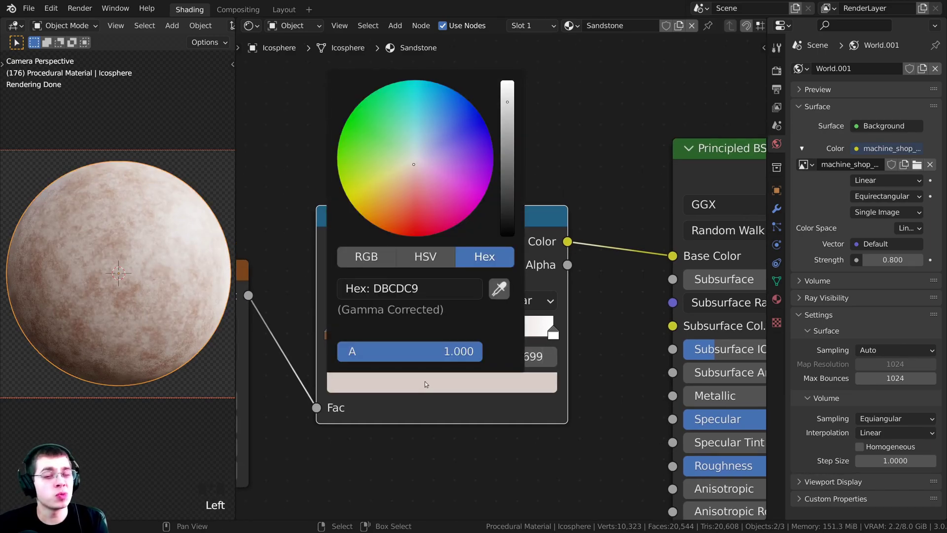
{"action": "left_click_drag", "start_coordinate": [413, 182], "coordinate": [406, 186]}
{"action": "left_click_drag", "start_coordinate": [439, 199], "coordinate": [433, 203]}
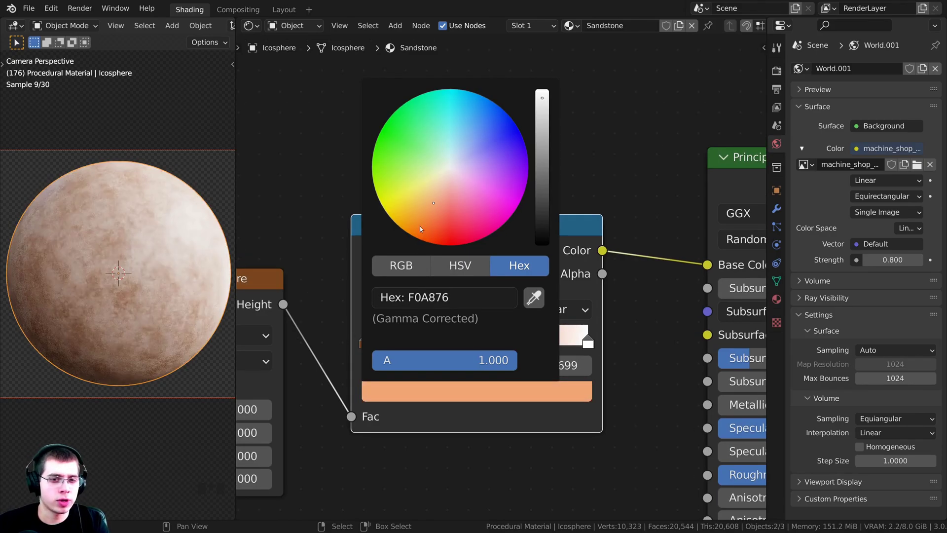
{"action": "left_click", "coordinate": [434, 204]}
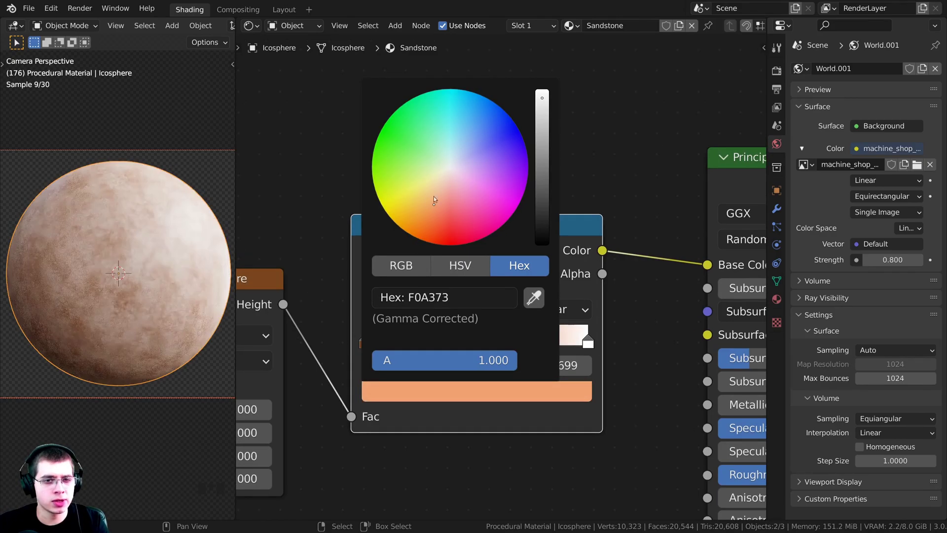
{"action": "left_click", "coordinate": [433, 206]}
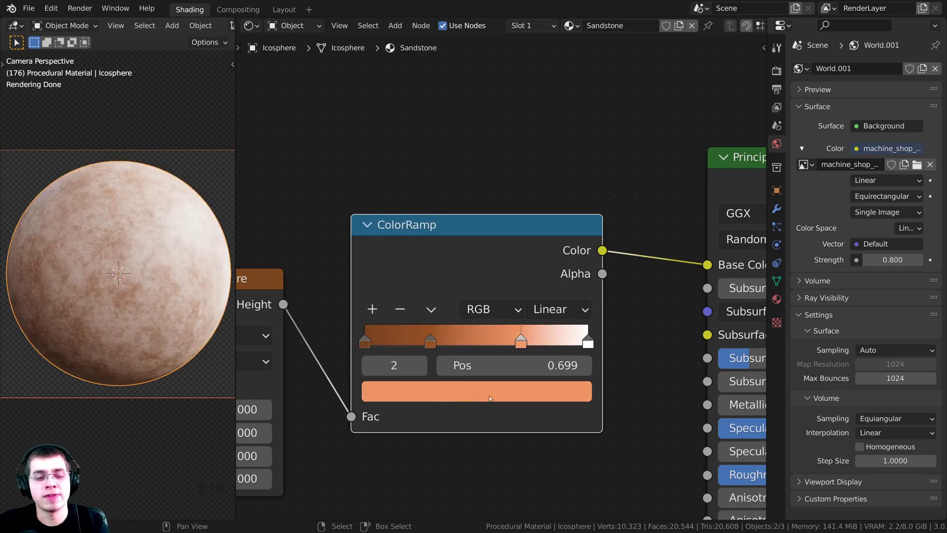
{"action": "left_click", "coordinate": [490, 398]}
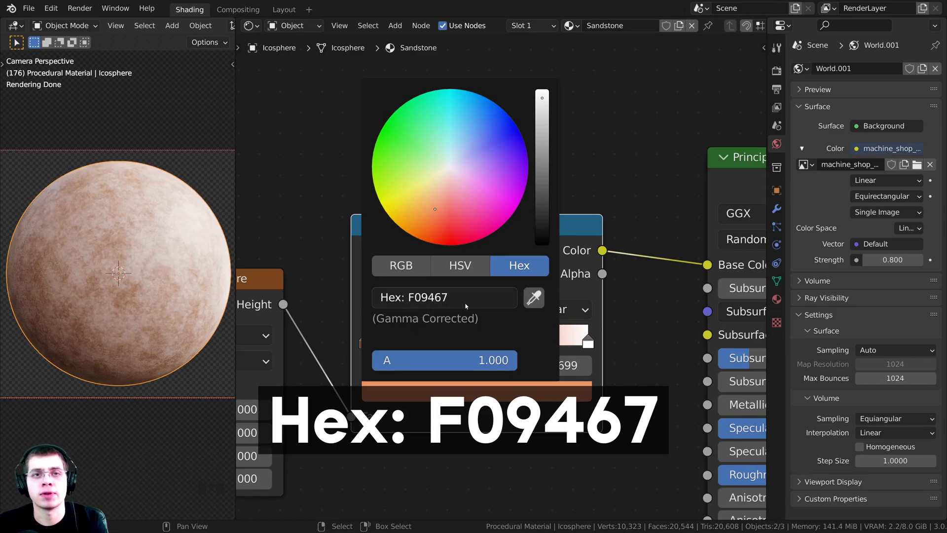
{"action": "left_click", "coordinate": [152, 260]}
- Change the ColorRamp's white end stop at position 1.000 to the yellow-orange color FFCF5C
{"action": "left_click_drag", "start_coordinate": [404, 253], "coordinate": [437, 239]}
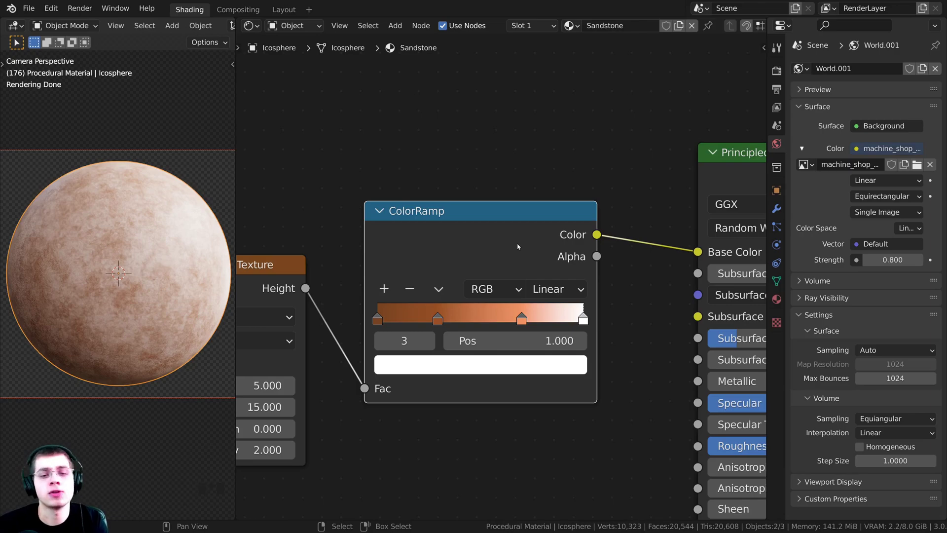
{"action": "left_click", "coordinate": [582, 320]}
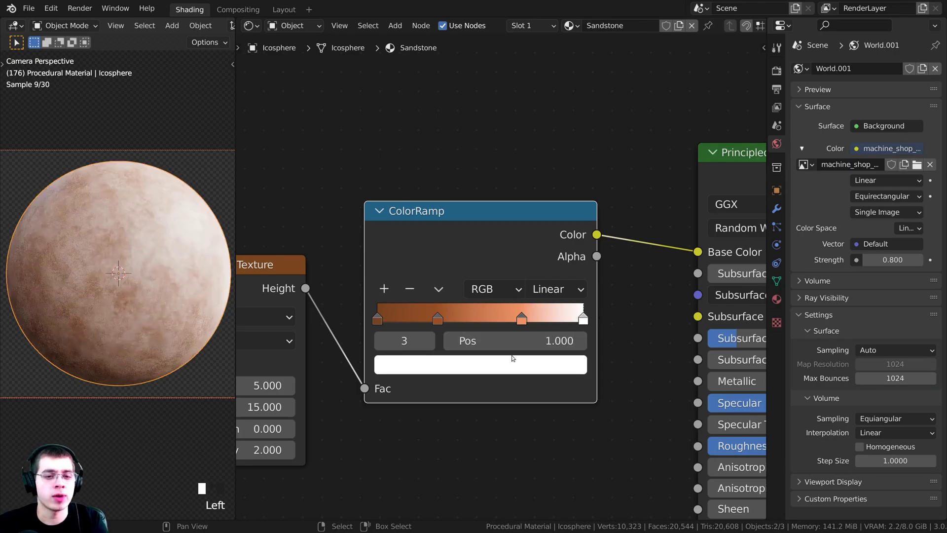
{"action": "left_click", "coordinate": [517, 365]}
{"action": "mouse_move", "coordinate": [439, 179]}
{"action": "left_mouse_down"}
{"action": "mouse_move", "coordinate": [453, 177]}
{"action": "mouse_move", "coordinate": [424, 191]}
{"action": "left_mouse_up"}
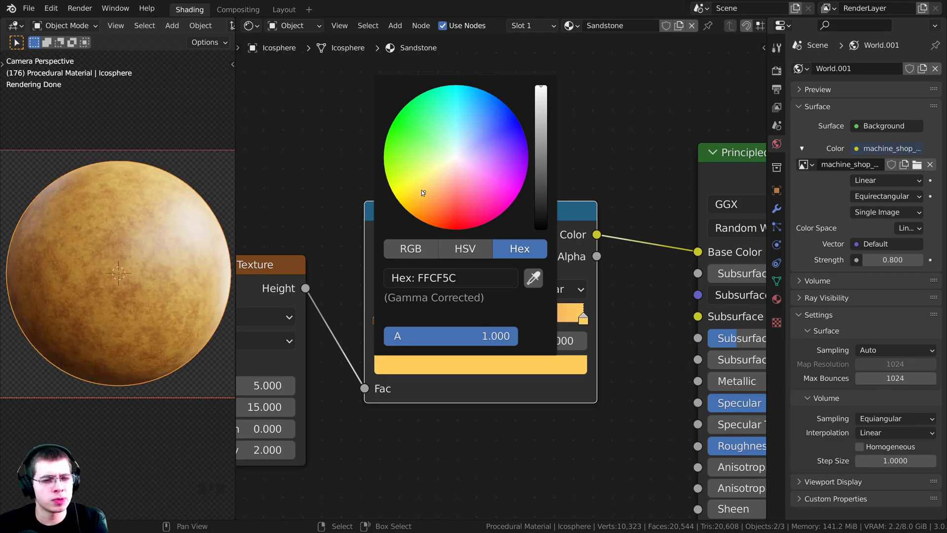
- Change the ColorRamp's end stop at position 1.000 to the orange color FF9D44
{"action": "left_click_drag", "start_coordinate": [425, 192], "coordinate": [427, 194]}
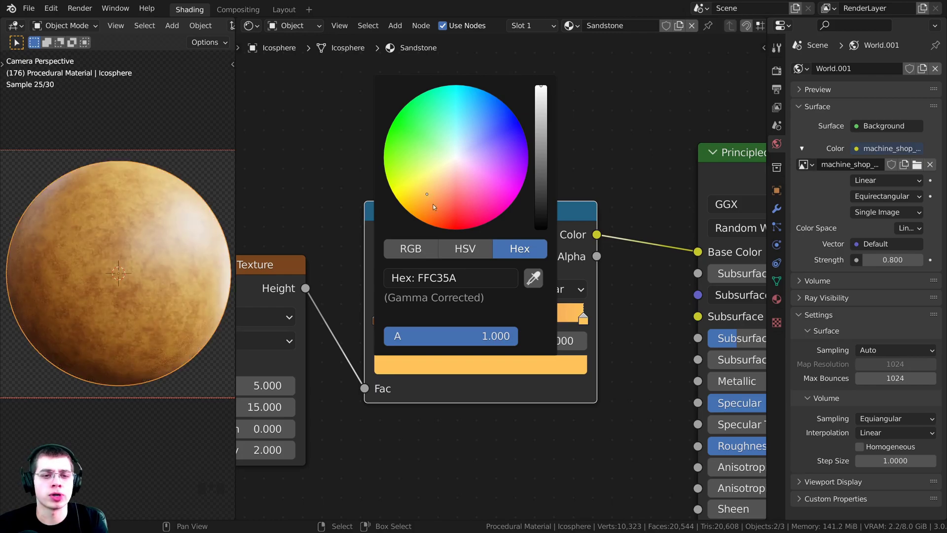
{"action": "left_click", "coordinate": [431, 203]}
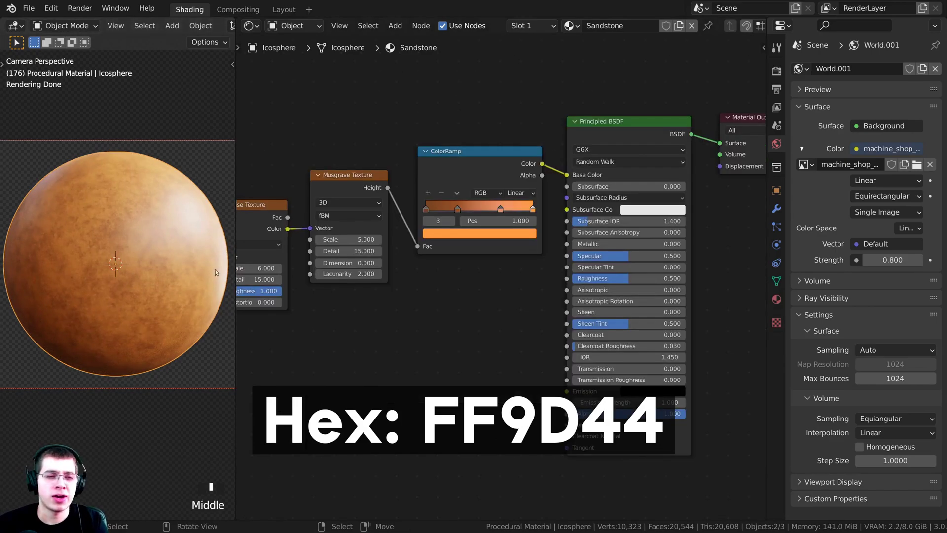
- Set the Principled BSDF's Roughness to 0.7
{"action": "middle_click_drag", "start_coordinate": [465, 279], "coordinate": [416, 253]}
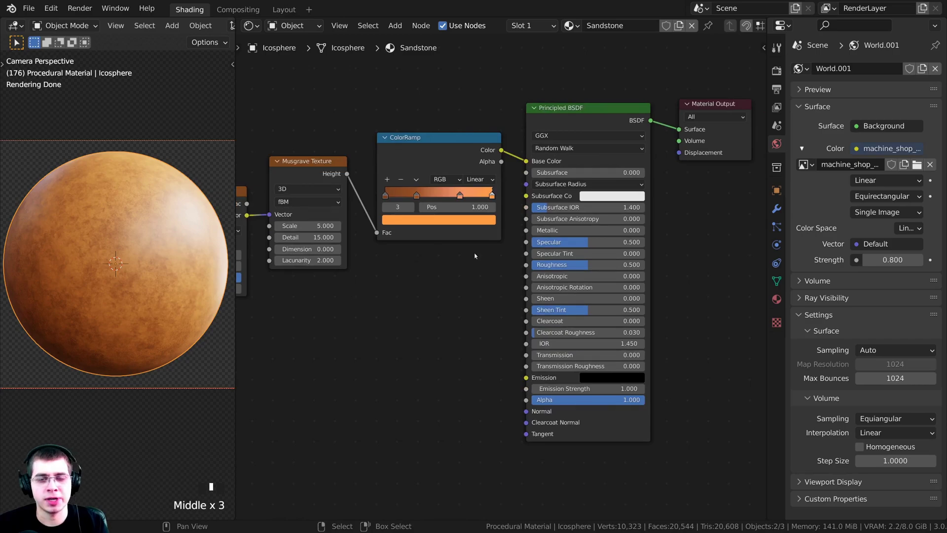
{"action": "scroll", "coordinate": [525, 289], "scroll_direction": "up", "scroll_amount": 2}
{"action": "middle_click_drag", "start_coordinate": [526, 288], "coordinate": [493, 299]}
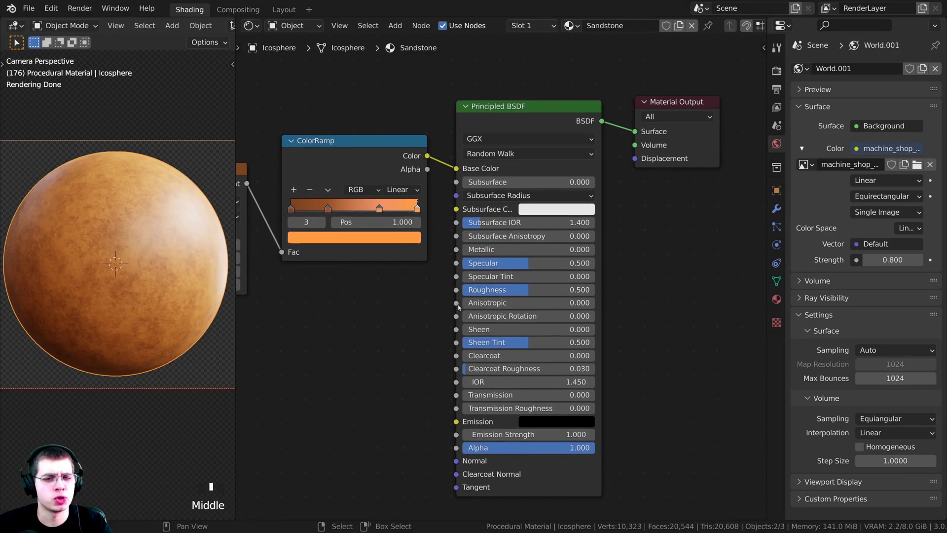
{"action": "scroll", "coordinate": [501, 296], "scroll_direction": "up", "scroll_amount": 1}
{"action": "left_click", "coordinate": [509, 291]}
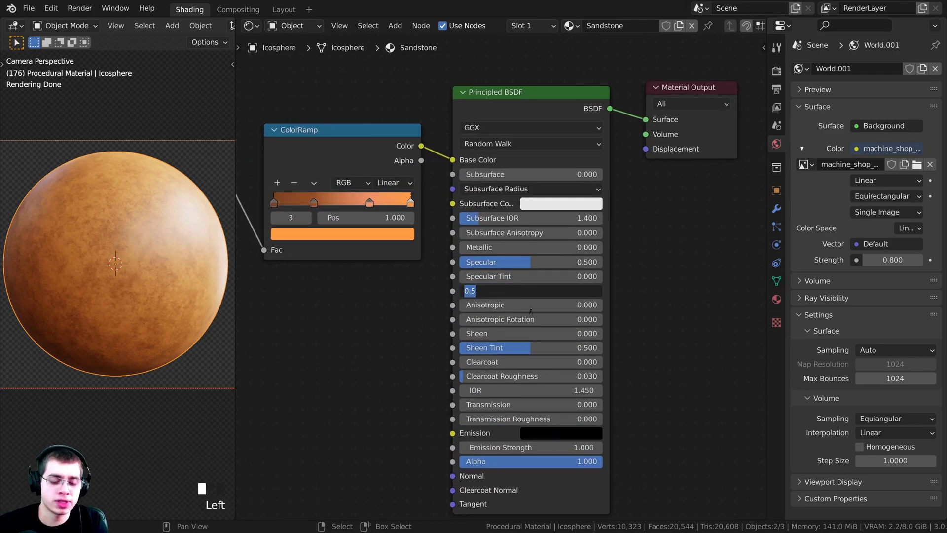
{"action": "type", "text": "0.7"}
{"action": "key", "text": "Return"}
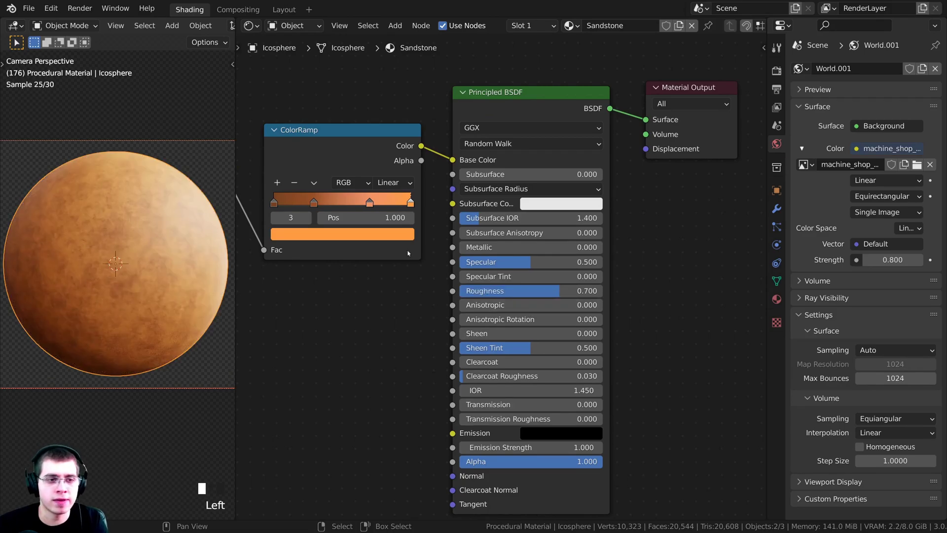
{"action": "left_click", "coordinate": [120, 113]}
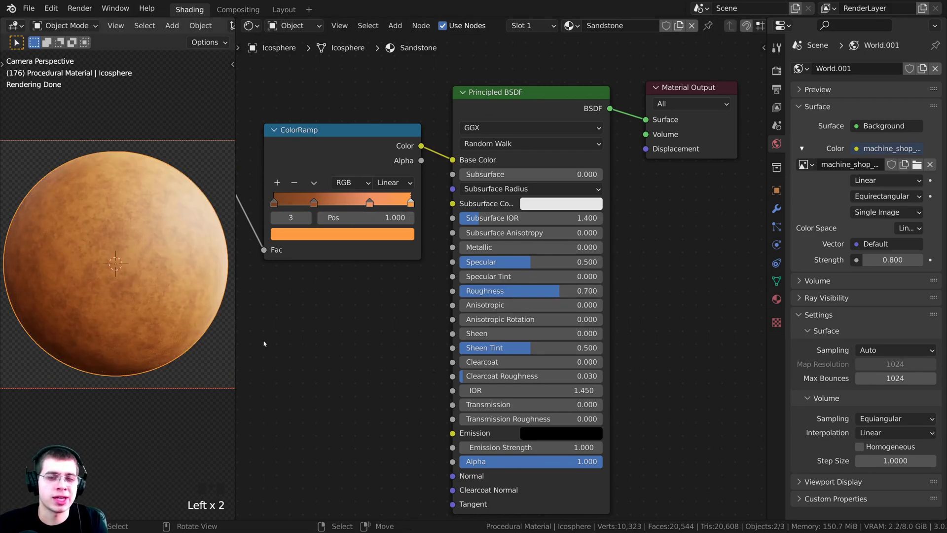
- Add a Voronoi Texture node below the Noise Texture and link the Texture Coordinate's Object output to its Vector input
{"action": "scroll", "coordinate": [355, 346], "scroll_direction": "down", "scroll_amount": 2}
{"action": "middle_click_drag", "start_coordinate": [362, 354], "coordinate": [461, 330]}
{"action": "scroll", "coordinate": [461, 330], "scroll_direction": "down", "scroll_amount": 2}
{"action": "middle_click_drag", "start_coordinate": [365, 331], "coordinate": [427, 300]}
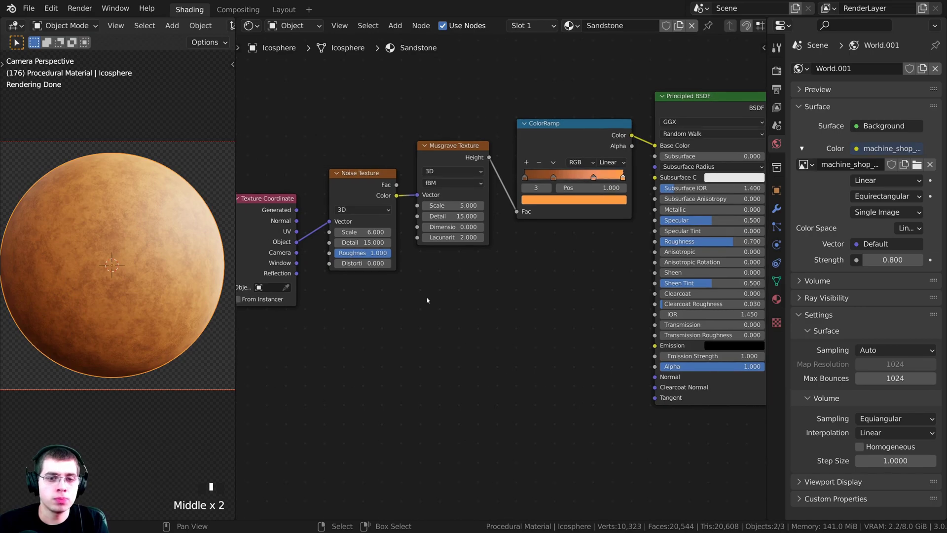
{"action": "left_click", "coordinate": [151, 148]}
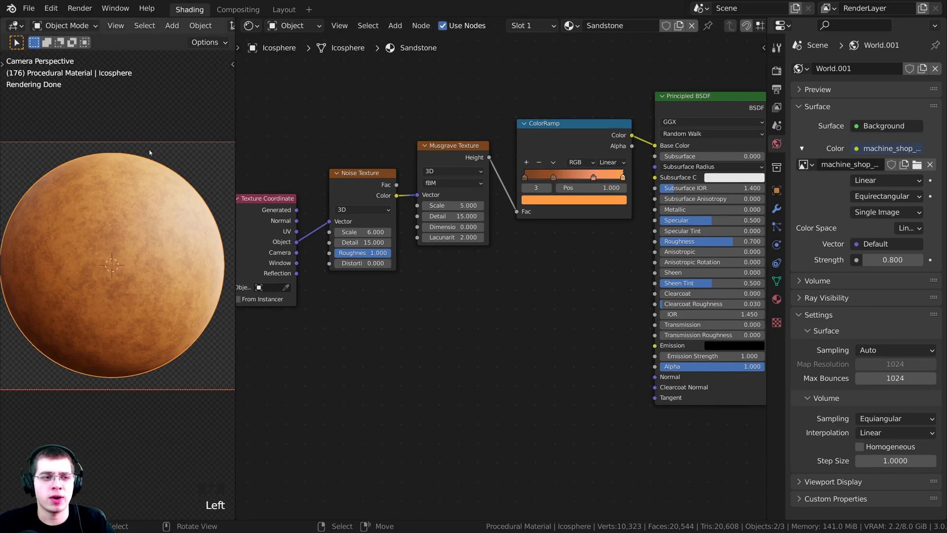
{"action": "middle_click_drag", "start_coordinate": [362, 212], "coordinate": [444, 211]}
{"action": "scroll", "coordinate": [444, 211], "scroll_direction": "up", "scroll_amount": 1}
{"action": "left_click_drag", "start_coordinate": [335, 234], "coordinate": [333, 240]}
{"action": "middle_click_drag", "start_coordinate": [334, 238], "coordinate": [331, 236]}
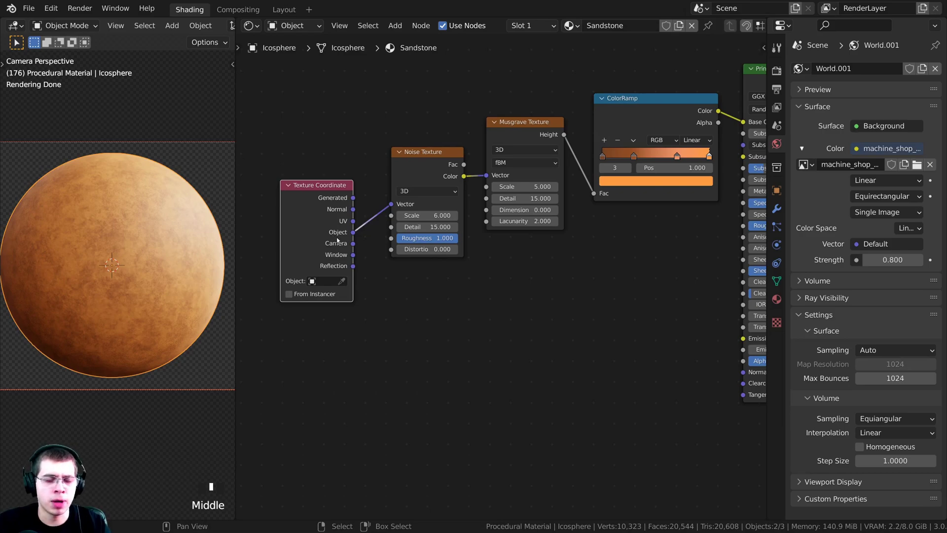
{"action": "middle_click_drag", "start_coordinate": [392, 282], "coordinate": [383, 244]}
{"action": "key", "text": "shift+a"}
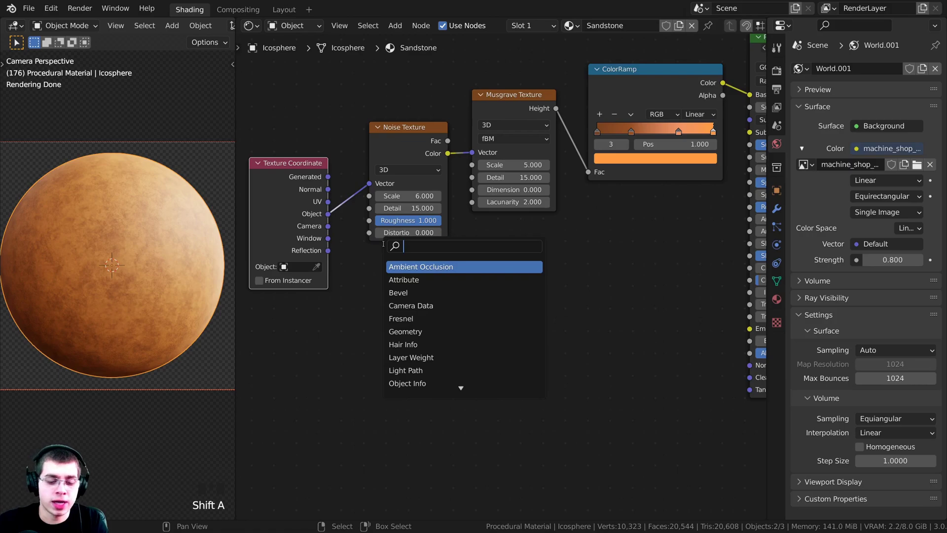
{"action": "type", "text": "vor"}
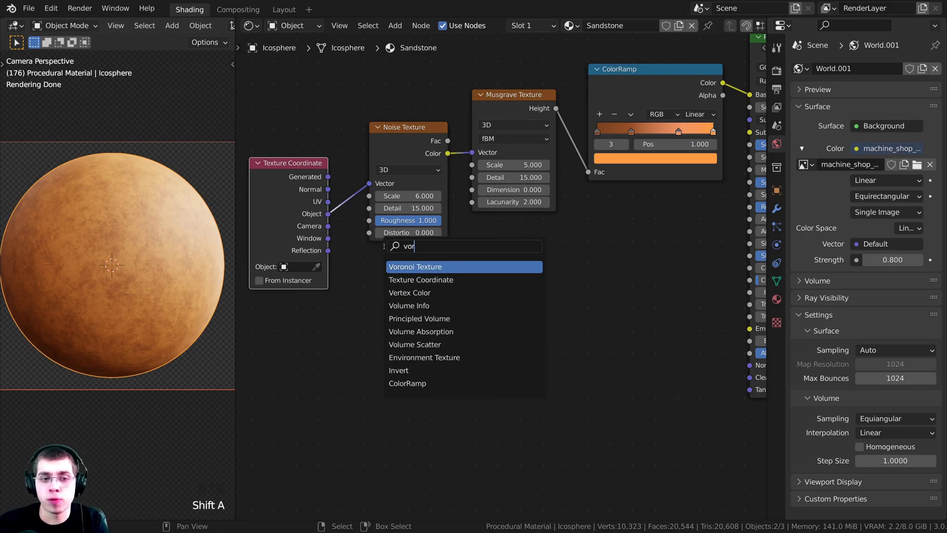
{"action": "left_click", "coordinate": [402, 267]}
{"action": "left_click", "coordinate": [389, 274]}
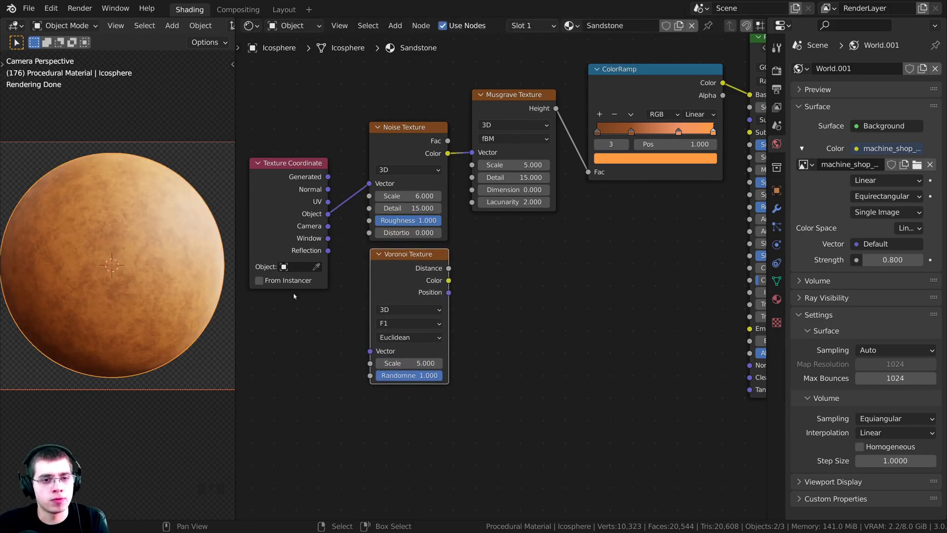
{"action": "middle_click_drag", "start_coordinate": [298, 296], "coordinate": [328, 247]}
{"action": "left_click_drag", "start_coordinate": [315, 171], "coordinate": [400, 306]}
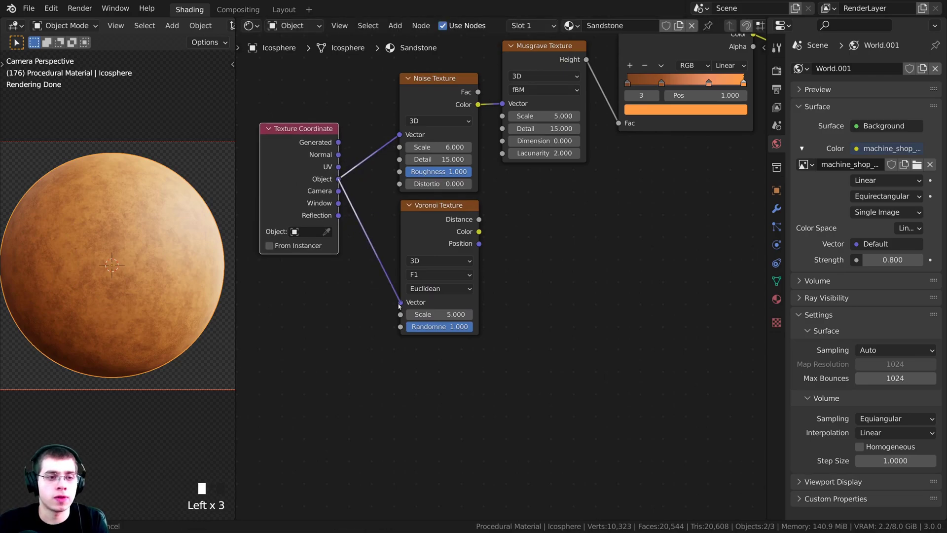
- Preview the Voronoi Texture's Distance output directly on the icosphere
{"action": "scroll", "coordinate": [454, 175], "scroll_direction": "up", "scroll_amount": 2}
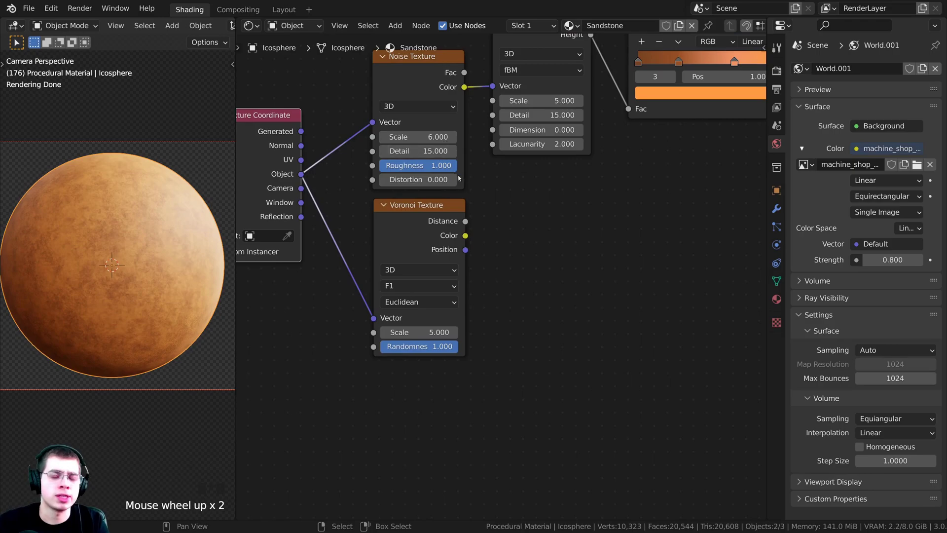
{"action": "middle_click_drag", "start_coordinate": [455, 176], "coordinate": [471, 196]}
{"action": "left_click", "coordinate": [454, 241], "text": "ctrl+shift"}
{"action": "middle_click_drag", "start_coordinate": [454, 242], "coordinate": [429, 297]}
{"action": "key", "text": "KP_0"}
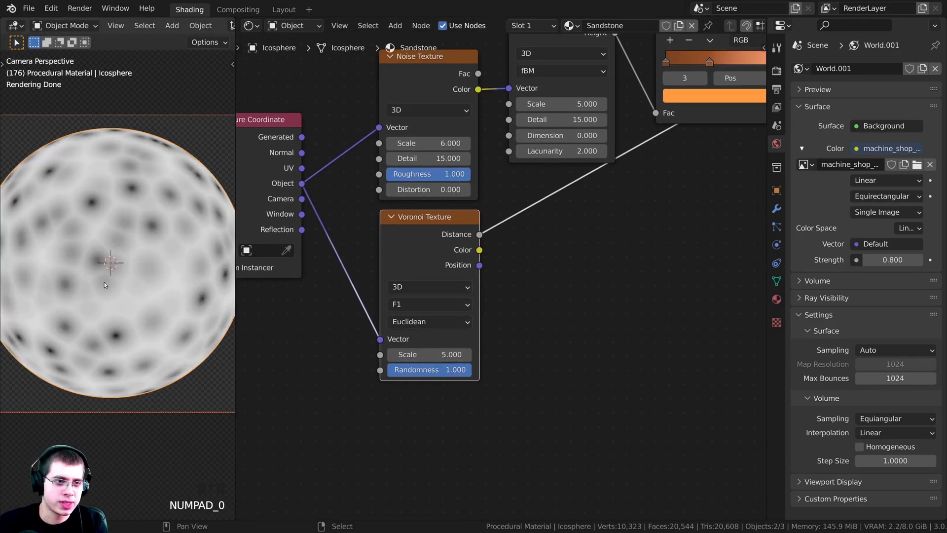
{"action": "middle_click_drag", "start_coordinate": [108, 280], "coordinate": [111, 241], "text": "shift"}
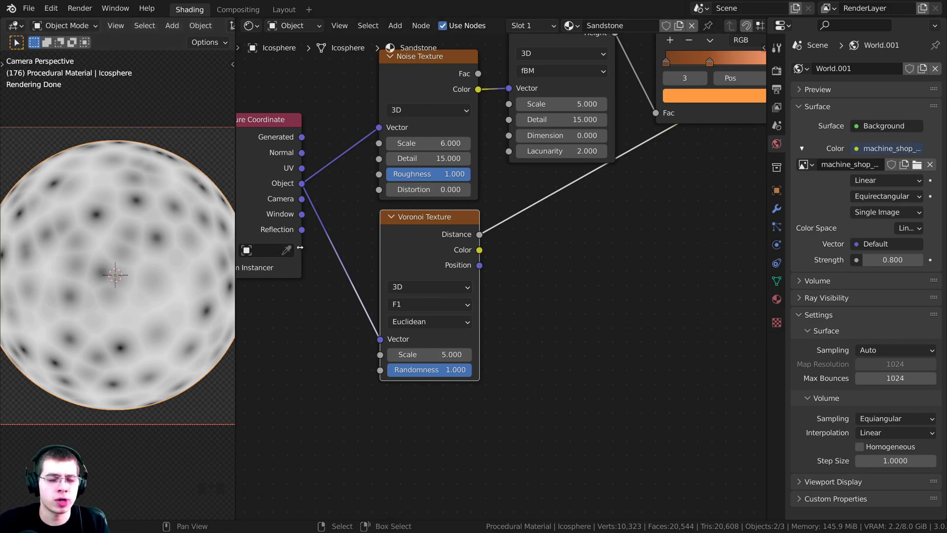
- Set the Voronoi Texture's Scale to 300 and check the fine cell pattern up close on the sphere
{"action": "scroll", "coordinate": [321, 219], "scroll_direction": "up", "scroll_amount": 1}
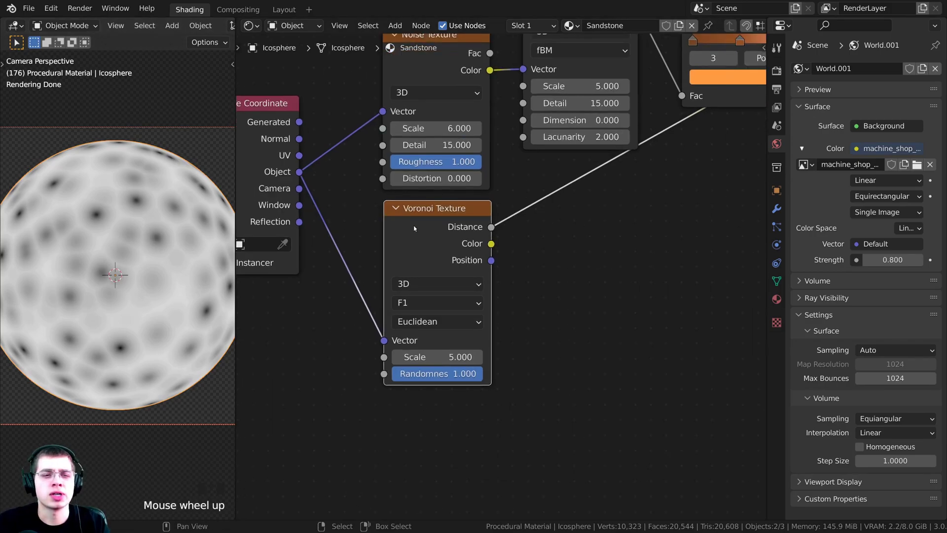
{"action": "left_click", "coordinate": [427, 354]}
{"action": "type", "text": "300"}
{"action": "key", "text": "Return"}
{"action": "scroll", "coordinate": [116, 283], "scroll_direction": "up", "scroll_amount": 14}
{"action": "scroll", "coordinate": [116, 283], "scroll_direction": "up", "scroll_amount": 5}
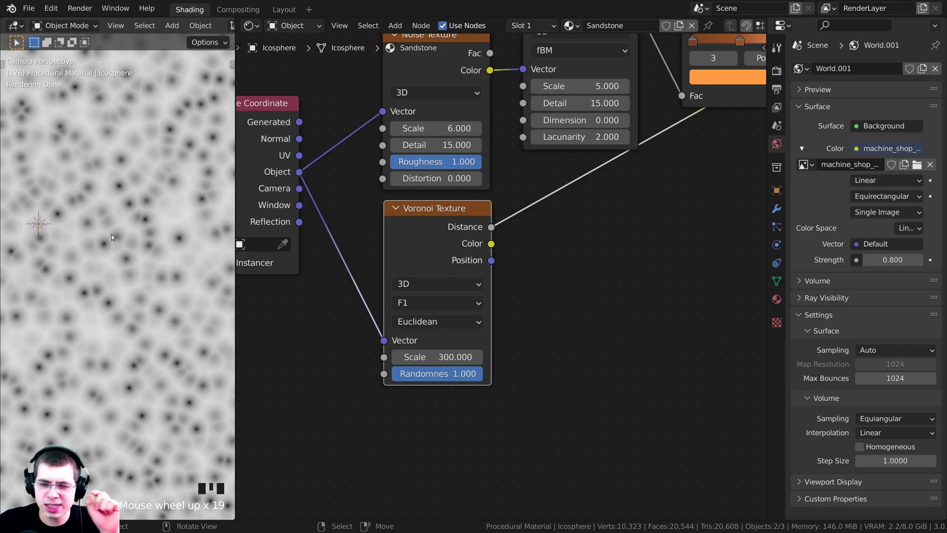
{"action": "scroll", "coordinate": [110, 227], "scroll_direction": "down", "scroll_amount": 20}
- Link the Voronoi Texture's Distance output to the Normal input of the Principled BSDF
{"action": "middle_click_drag", "start_coordinate": [538, 242], "coordinate": [371, 193]}
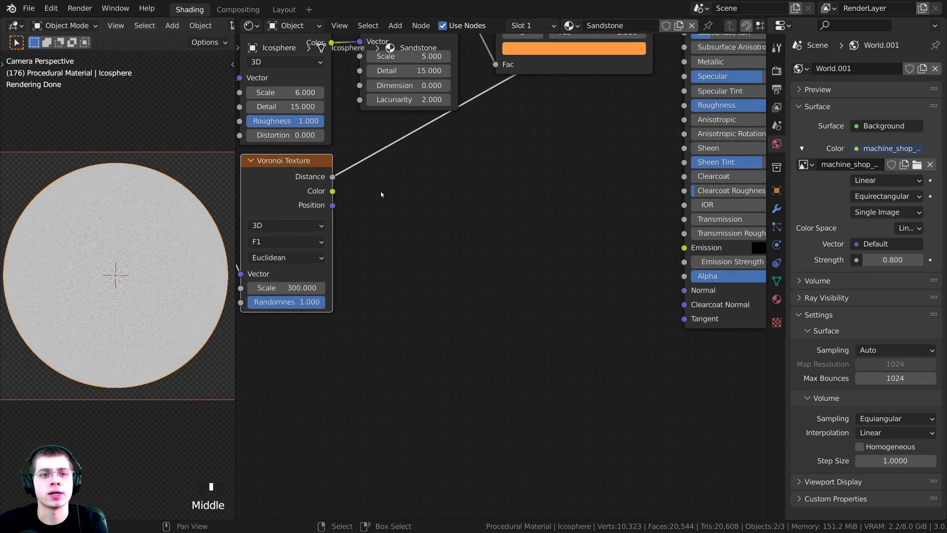
{"action": "scroll", "coordinate": [371, 193], "scroll_direction": "down", "scroll_amount": 4}
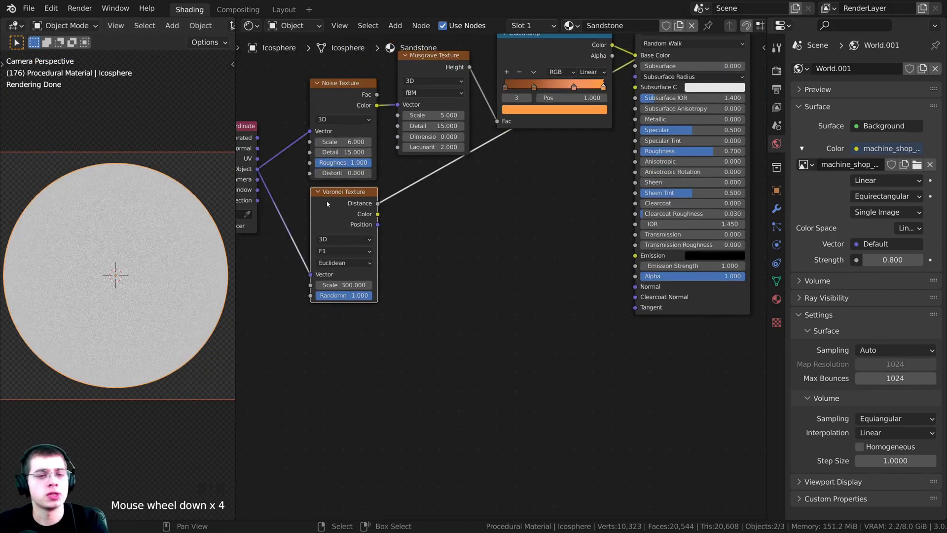
{"action": "scroll", "coordinate": [354, 170], "scroll_direction": "up", "scroll_amount": 3}
{"action": "middle_click_drag", "start_coordinate": [400, 161], "coordinate": [397, 153]}
{"action": "left_click_drag", "start_coordinate": [335, 191], "coordinate": [660, 295]}
{"action": "scroll", "coordinate": [444, 266], "scroll_direction": "down", "scroll_amount": 3}
{"action": "middle_click_drag", "start_coordinate": [396, 255], "coordinate": [378, 263]}
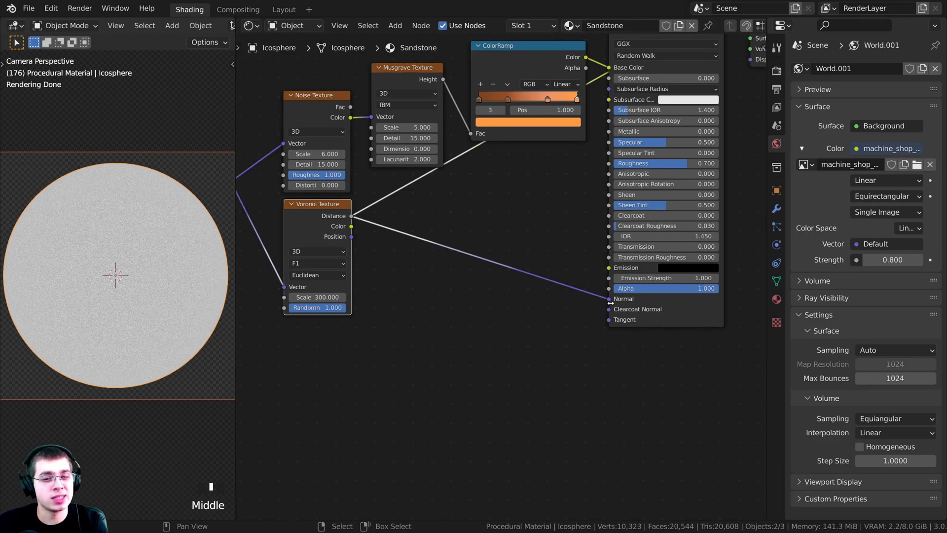
- Switch the preview back to the Principled BSDF so the full material shows on the sphere
{"action": "middle_click_drag", "start_coordinate": [570, 226], "coordinate": [569, 244]}
{"action": "middle_click_drag", "start_coordinate": [629, 74], "coordinate": [596, 148]}
{"action": "left_click", "coordinate": [615, 130], "text": "ctrl+shift"}
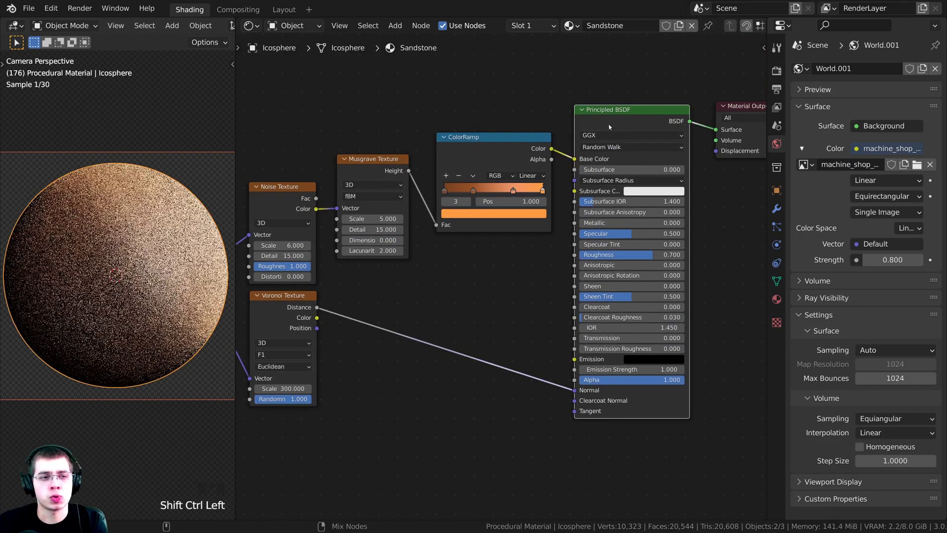
{"action": "middle_click_drag", "start_coordinate": [106, 284], "coordinate": [77, 283], "text": "shift"}
{"action": "scroll", "coordinate": [97, 325], "scroll_direction": "up", "scroll_amount": 2}
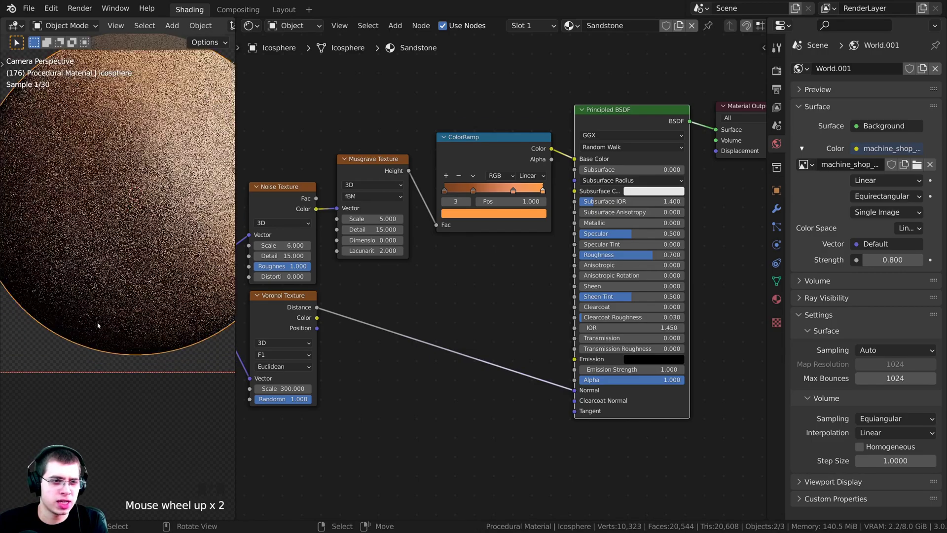
{"action": "scroll", "coordinate": [346, 257], "scroll_direction": "up", "scroll_amount": 1}
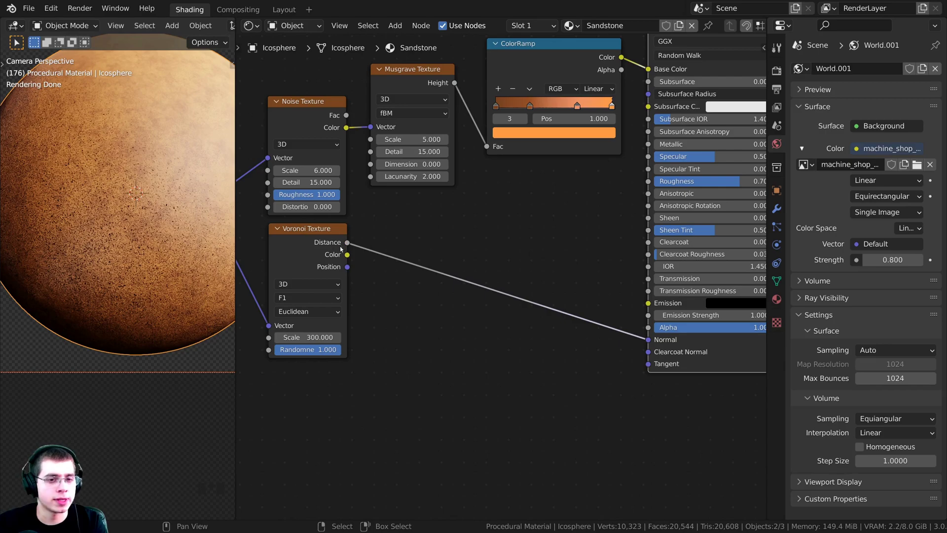
- Insert a Bump node between the Voronoi Texture and the Principled BSDF's Normal, with the Voronoi Distance feeding its Height input
{"action": "key", "text": "shift+a"}
{"action": "left_click", "coordinate": [495, 242]}
{"action": "type", "text": "bum"}
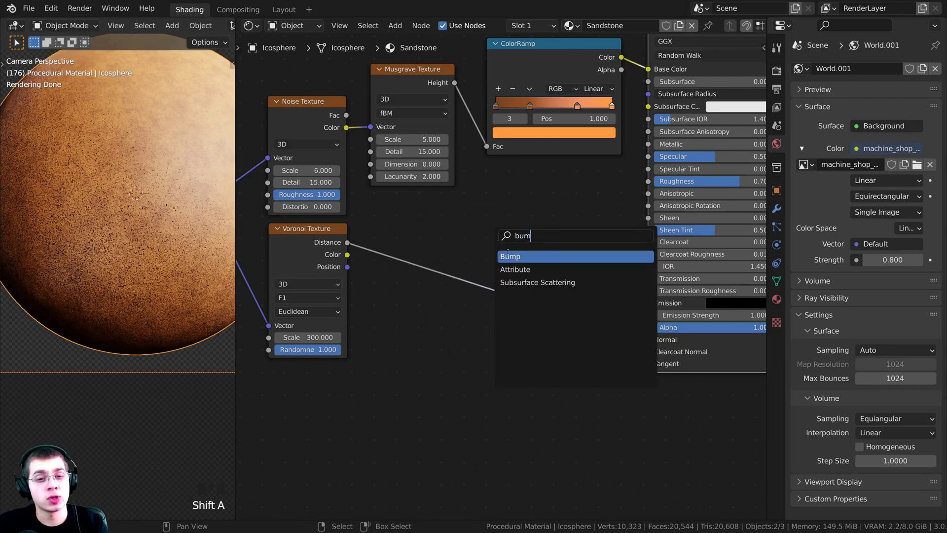
{"action": "left_click", "coordinate": [513, 256]}
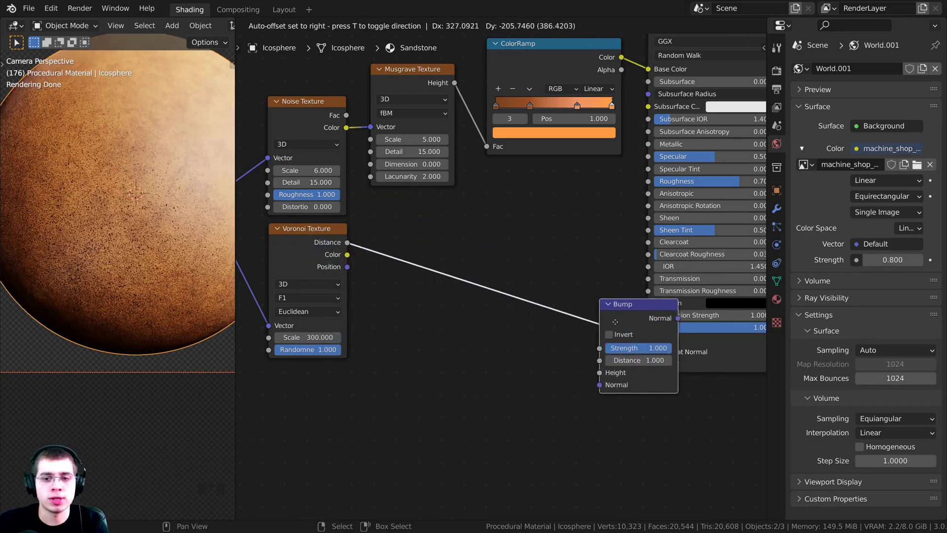
{"action": "left_click", "coordinate": [526, 270]}
{"action": "scroll", "coordinate": [434, 300], "scroll_direction": "up", "scroll_amount": 2}
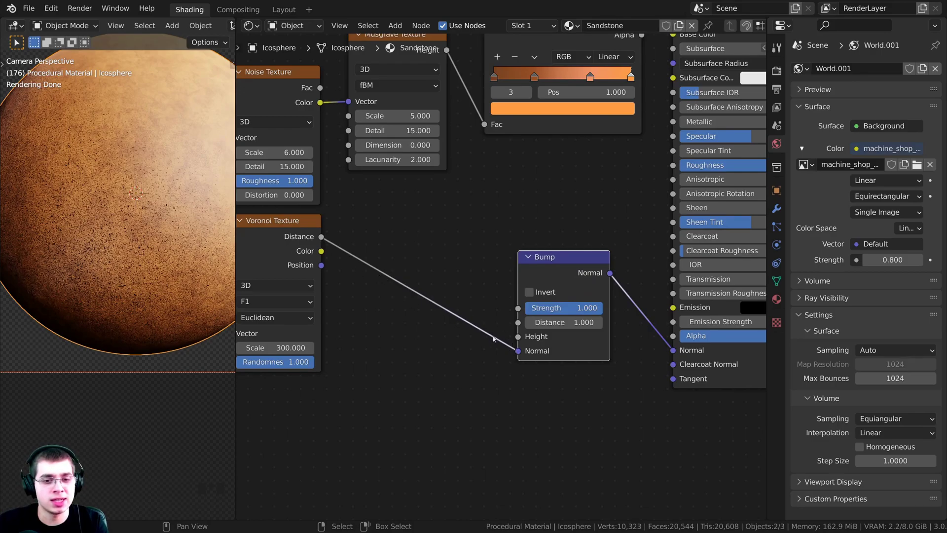
{"action": "mouse_move", "coordinate": [513, 352]}
{"action": "left_mouse_down"}
{"action": "mouse_move", "coordinate": [503, 327]}
{"action": "mouse_move", "coordinate": [517, 336]}
{"action": "left_mouse_up"}
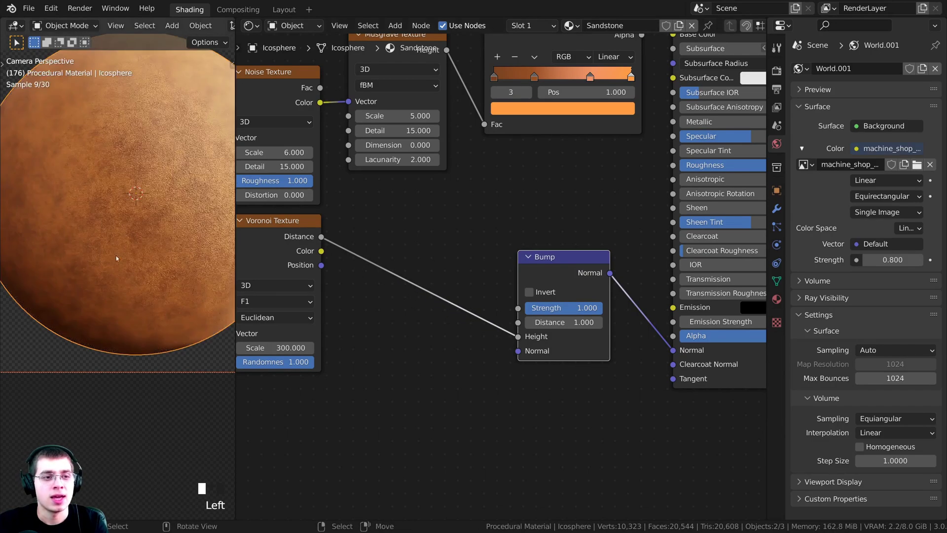
- Inspect the bumps on the sphere's surface up close and enable Invert on the Bump node
{"action": "middle_click_drag", "start_coordinate": [147, 212], "coordinate": [147, 217], "text": "shift"}
{"action": "scroll", "coordinate": [146, 220], "scroll_direction": "up", "scroll_amount": 7}
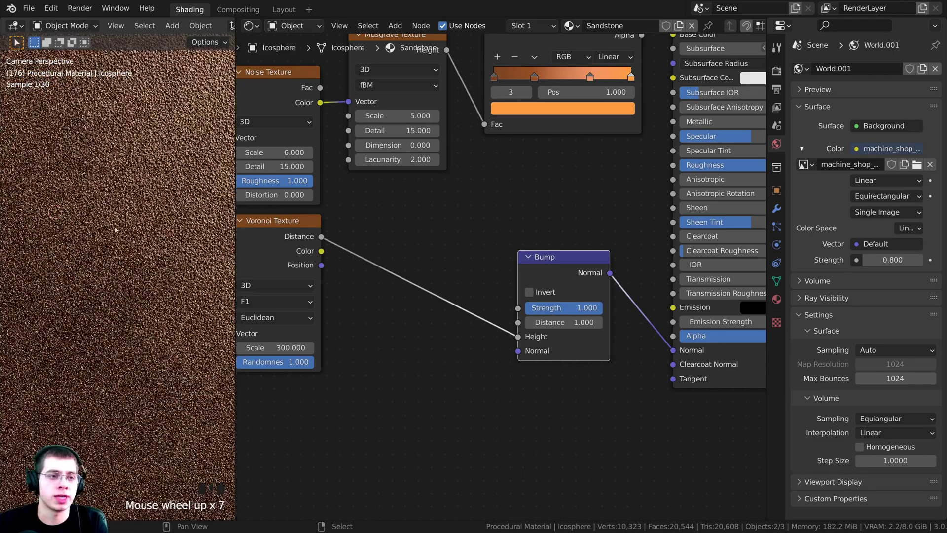
{"action": "scroll", "coordinate": [146, 224], "scroll_direction": "up", "scroll_amount": 3}
{"action": "scroll", "coordinate": [146, 225], "scroll_direction": "up", "scroll_amount": 7}
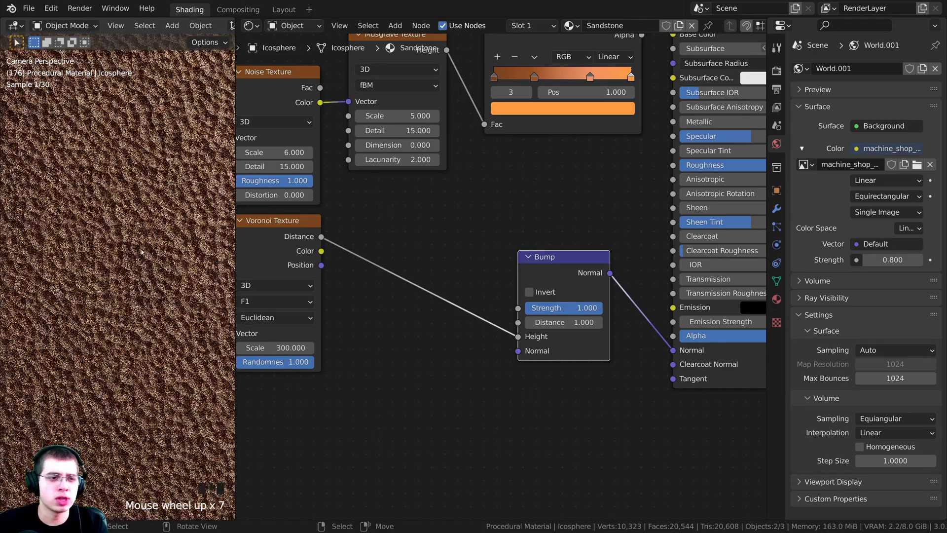
{"action": "middle_click_drag", "start_coordinate": [583, 247], "coordinate": [560, 234]}
{"action": "scroll", "coordinate": [559, 234], "scroll_direction": "down", "scroll_amount": 1}
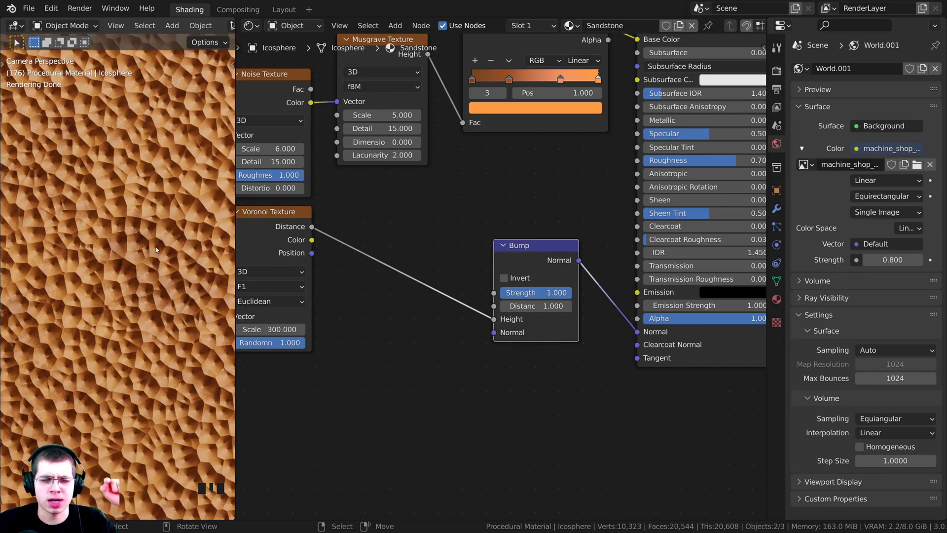
{"action": "scroll", "coordinate": [507, 188], "scroll_direction": "up", "scroll_amount": 2}
{"action": "left_click", "coordinate": [478, 268]}
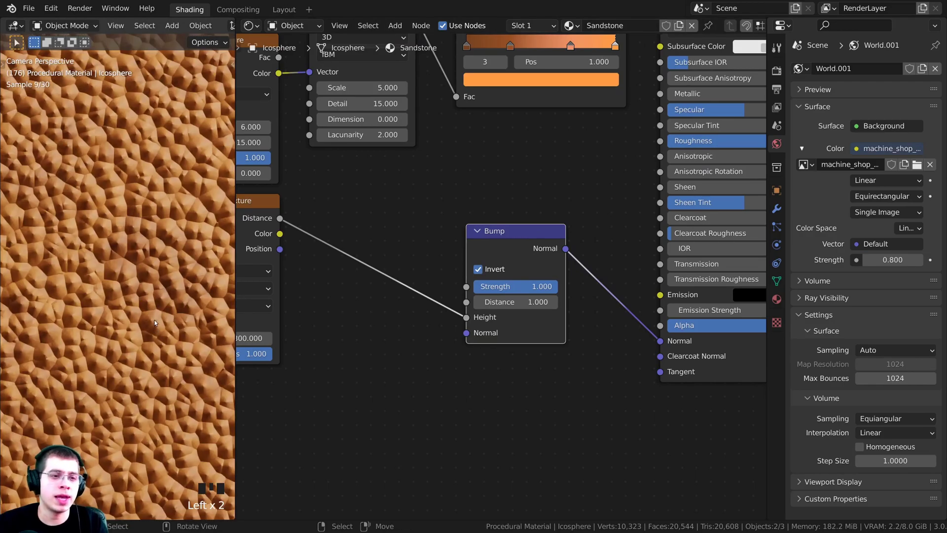
- Set the Bump node's Strength to 0.3
{"action": "scroll", "coordinate": [482, 262], "scroll_direction": "up", "scroll_amount": 1}
{"action": "middle_click_drag", "start_coordinate": [482, 262], "coordinate": [439, 270]}
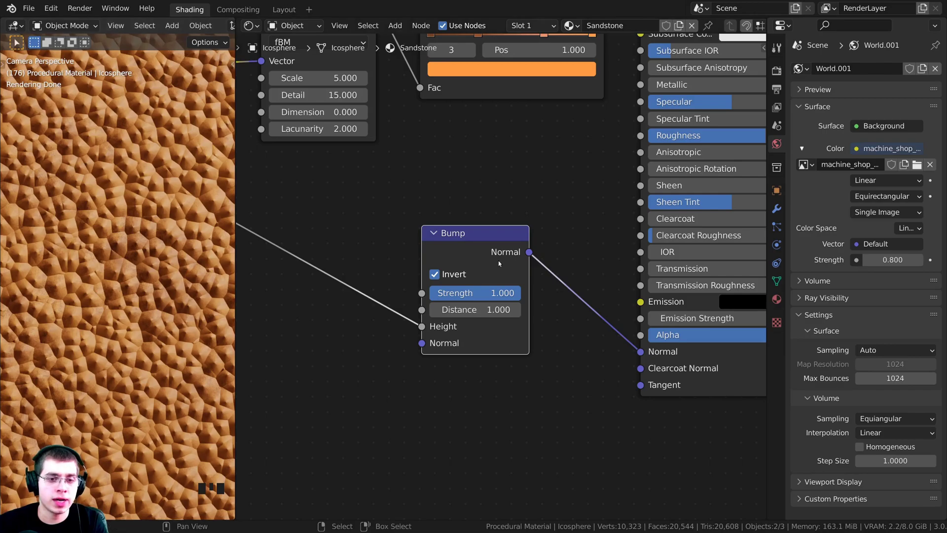
{"action": "left_click", "coordinate": [476, 293]}
{"action": "type", "text": "0.3"}
{"action": "key", "text": "Return"}
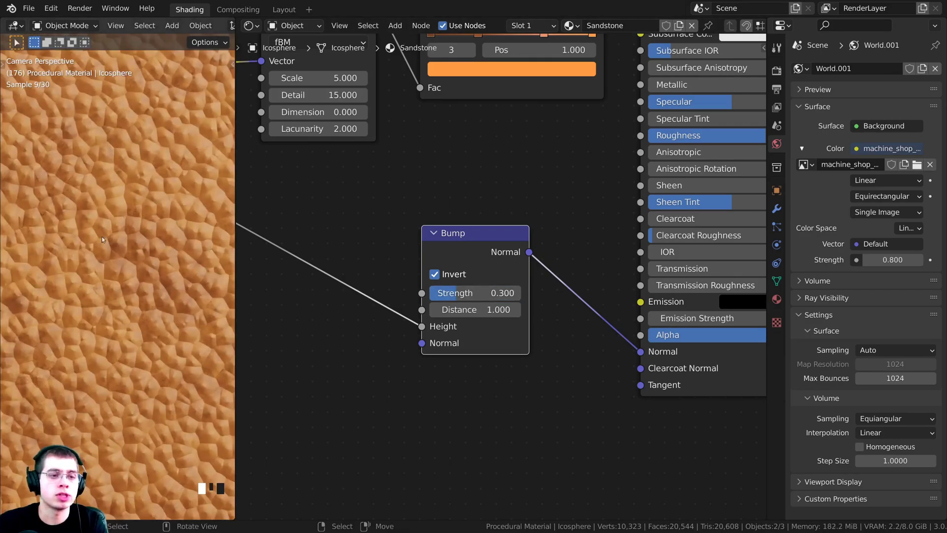
- Add a second Noise Texture node directly below the Voronoi Texture
{"action": "scroll", "coordinate": [112, 266], "scroll_direction": "down", "scroll_amount": 6}
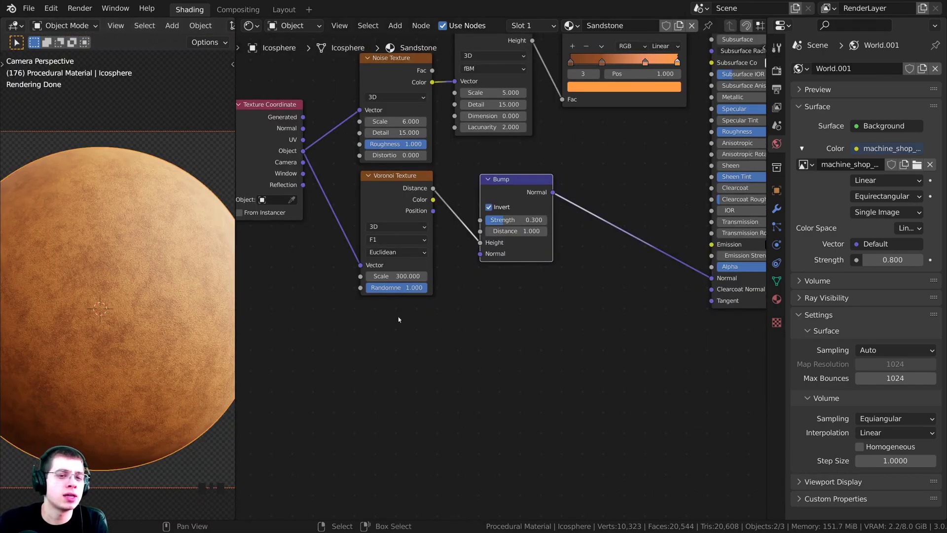
{"action": "middle_click_drag", "start_coordinate": [389, 286], "coordinate": [443, 279]}
{"action": "scroll", "coordinate": [464, 203], "scroll_direction": "down", "scroll_amount": 1}
{"action": "left_click", "coordinate": [466, 197]}
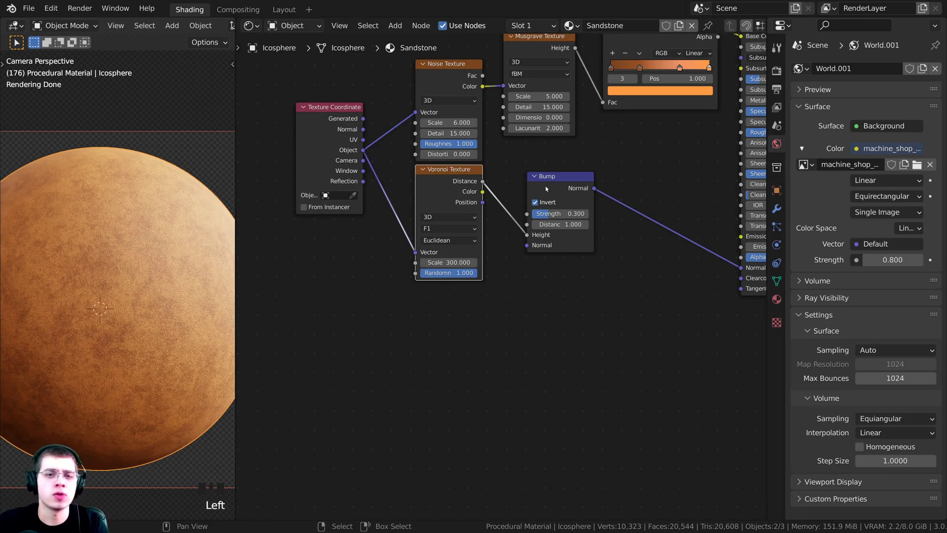
{"action": "left_click_drag", "start_coordinate": [544, 190], "coordinate": [539, 190]}
{"action": "scroll", "coordinate": [459, 193], "scroll_direction": "up", "scroll_amount": 1}
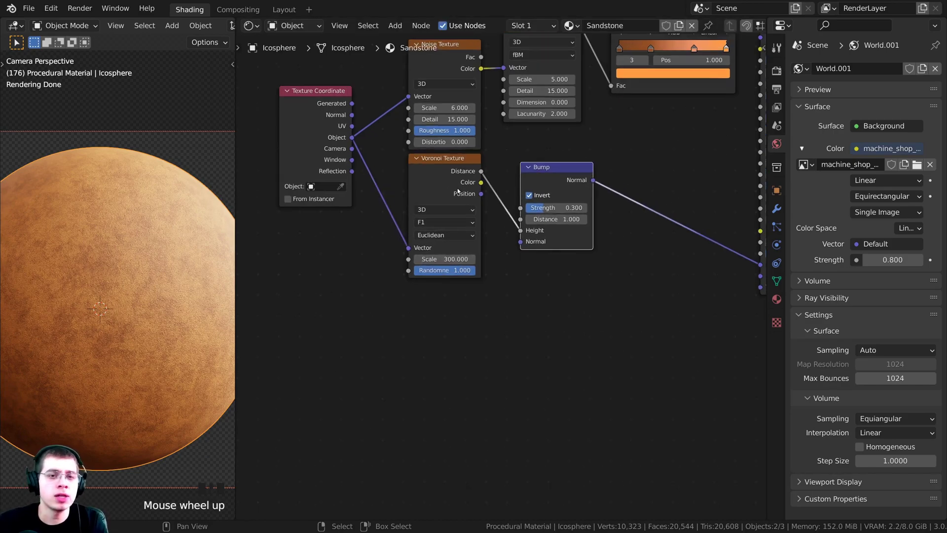
{"action": "key", "text": "shift+a"}
{"action": "left_click", "coordinate": [456, 192]}
{"action": "type", "text": "noi"}
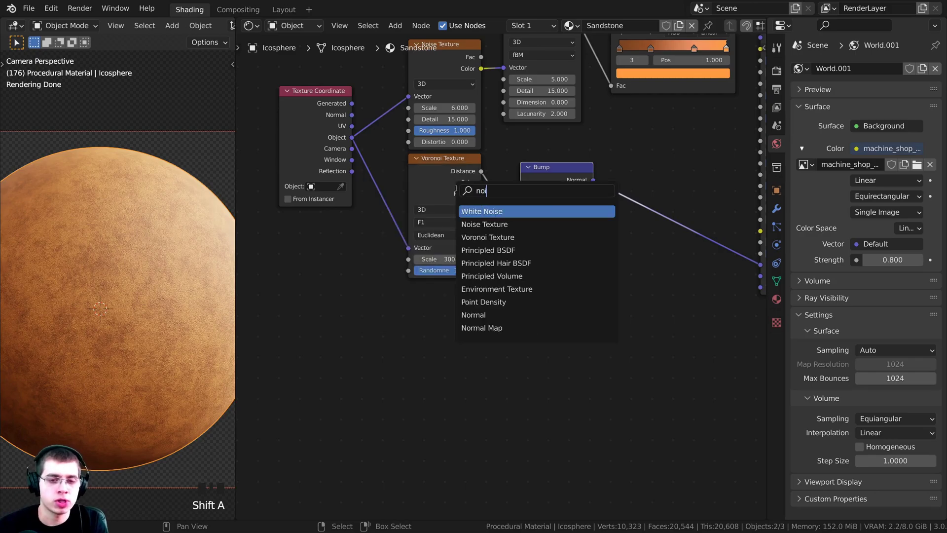
{"action": "left_click", "coordinate": [474, 224]}
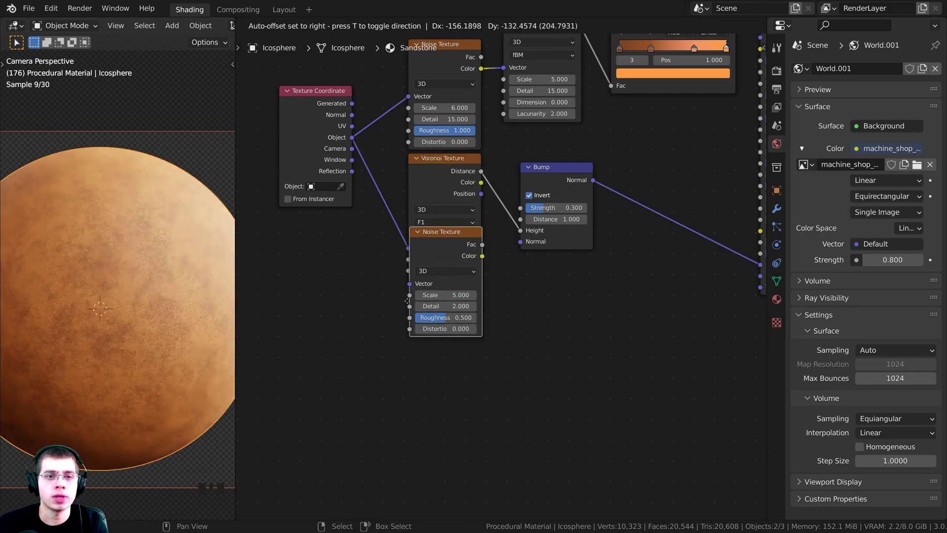
{"action": "left_click", "coordinate": [416, 320]}
- Feed the Texture Coordinate's Object output into the new Noise Texture's Vector and move the Texture Coordinate node lower
{"action": "middle_click_drag", "start_coordinate": [357, 265], "coordinate": [361, 247]}
{"action": "left_click_drag", "start_coordinate": [321, 133], "coordinate": [409, 326]}
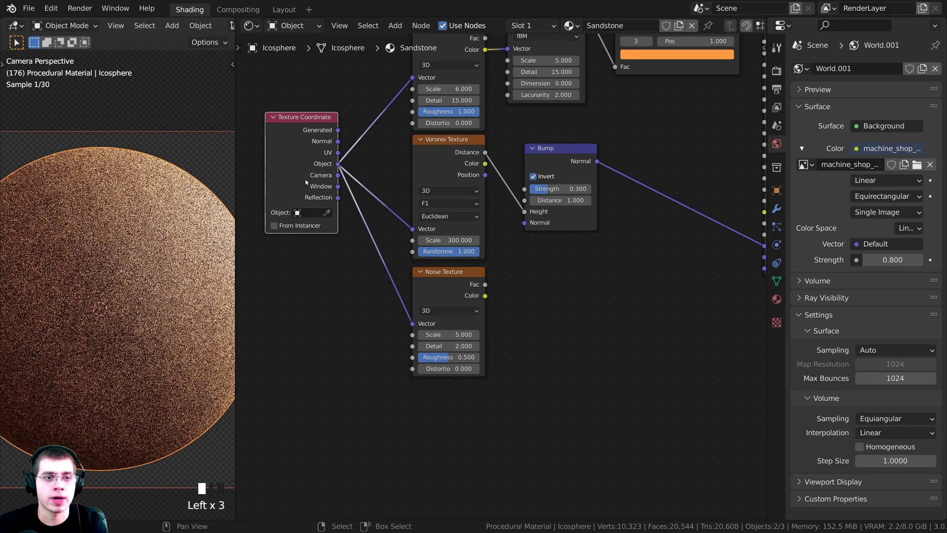
{"action": "left_click_drag", "start_coordinate": [308, 186], "coordinate": [306, 239]}
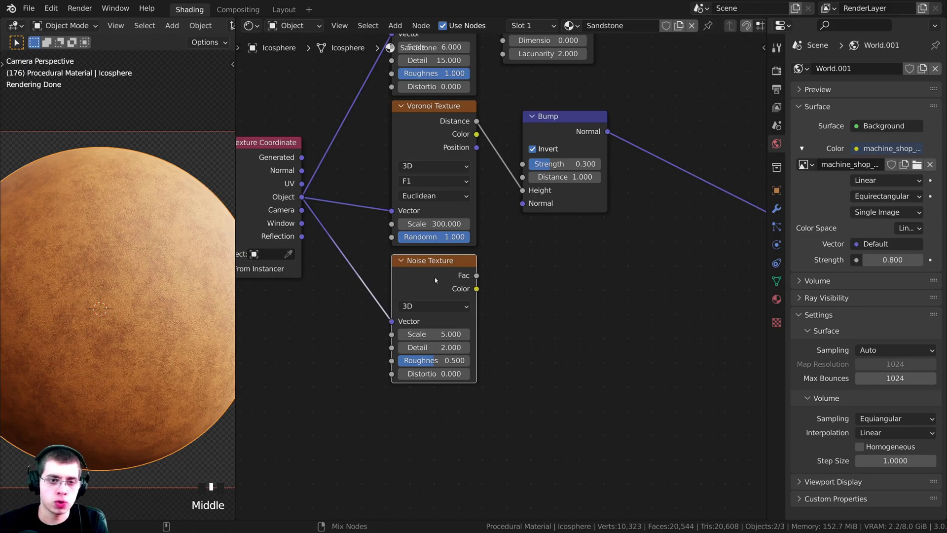
- Preview the new Noise Texture on the sphere and set its Scale to 15 and Detail to 15
{"action": "left_click", "coordinate": [436, 281], "text": "ctrl+shift"}
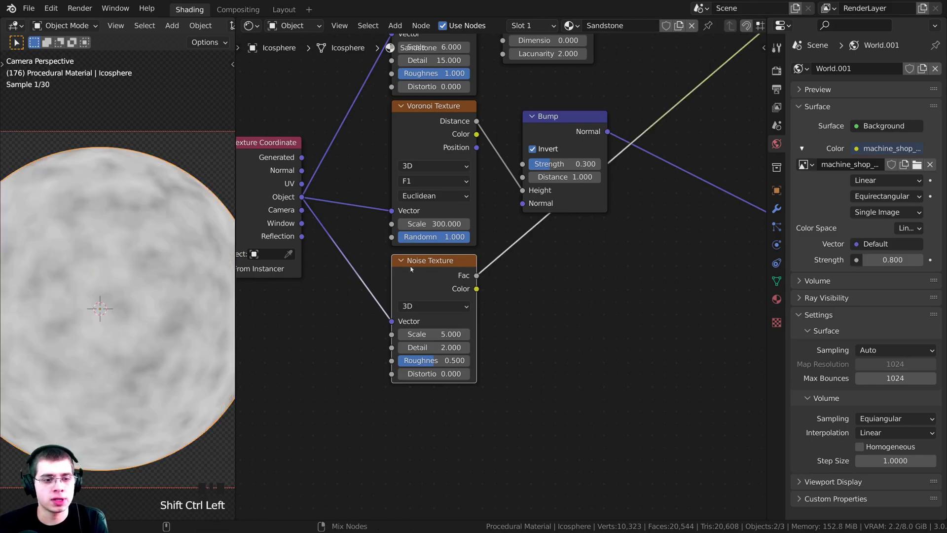
{"action": "scroll", "coordinate": [408, 340], "scroll_direction": "up", "scroll_amount": 1}
{"action": "middle_click_drag", "start_coordinate": [420, 345], "coordinate": [433, 338]}
{"action": "left_click", "coordinate": [431, 338]}
{"action": "type", "text": "15"}
{"action": "key", "text": "Return"}
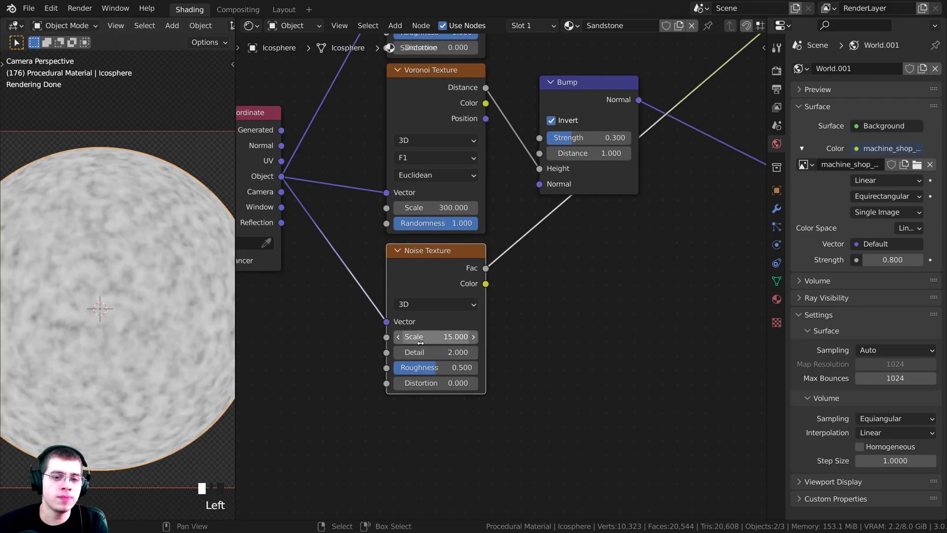
{"action": "left_click", "coordinate": [420, 352]}
{"action": "type", "text": "15"}
{"action": "key", "text": "Return"}
- Set the lower Noise Texture's Roughness to 0.6 while checking the pattern up close
{"action": "scroll", "coordinate": [62, 342], "scroll_direction": "up", "scroll_amount": 3}
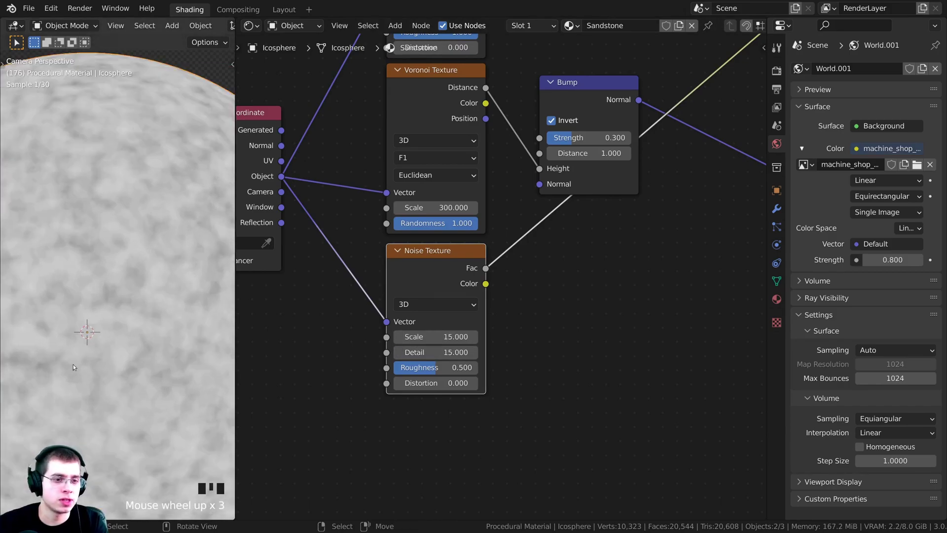
{"action": "middle_click_drag", "start_coordinate": [448, 368], "coordinate": [448, 349]}
{"action": "left_click", "coordinate": [448, 349]}
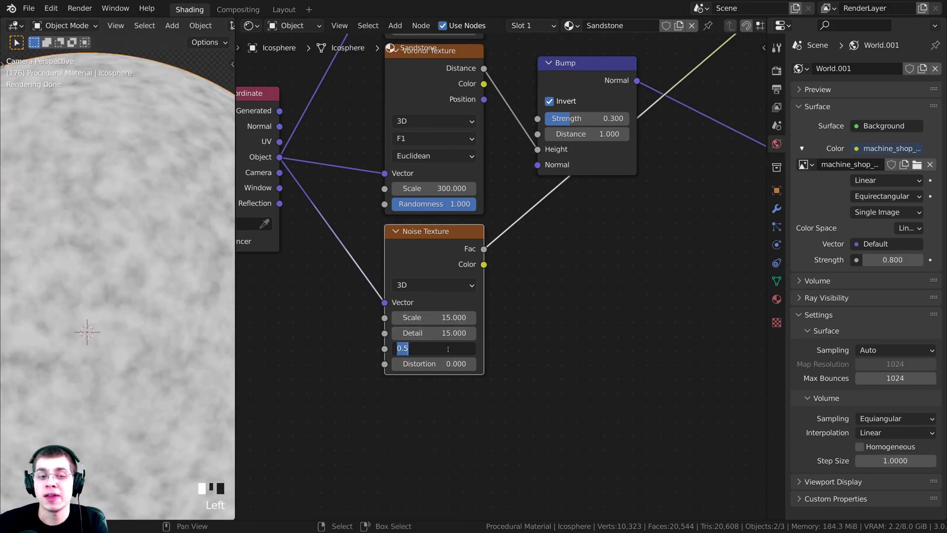
{"action": "type", "text": "0.6"}
{"action": "key", "text": "Return"}
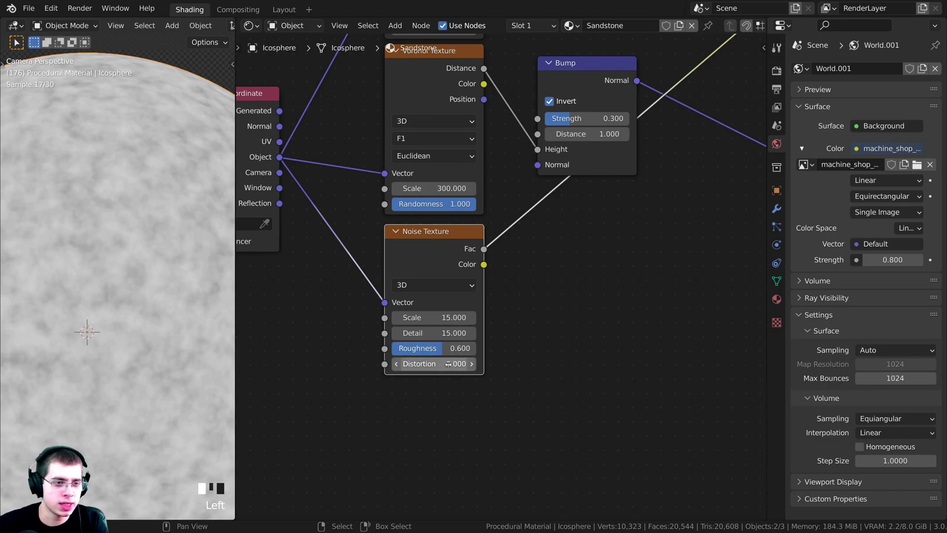
{"action": "scroll", "coordinate": [137, 269], "scroll_direction": "up", "scroll_amount": 4}
{"action": "mouse_move", "coordinate": [451, 351]}
{"action": "left_mouse_down"}
{"action": "mouse_move", "coordinate": [460, 350]}
{"action": "mouse_move", "coordinate": [451, 350]}
{"action": "left_mouse_up"}
{"action": "scroll", "coordinate": [7, 303], "scroll_direction": "down", "scroll_amount": 9}
{"action": "scroll", "coordinate": [568, 112], "scroll_direction": "down", "scroll_amount": 3}
- Duplicate the Bump node and insert the copy before the Principled BSDF, with the first Bump's Normal feeding the copy's Normal input
{"action": "middle_click_drag", "start_coordinate": [569, 112], "coordinate": [460, 135]}
{"action": "left_click_drag", "start_coordinate": [460, 135], "coordinate": [451, 120]}
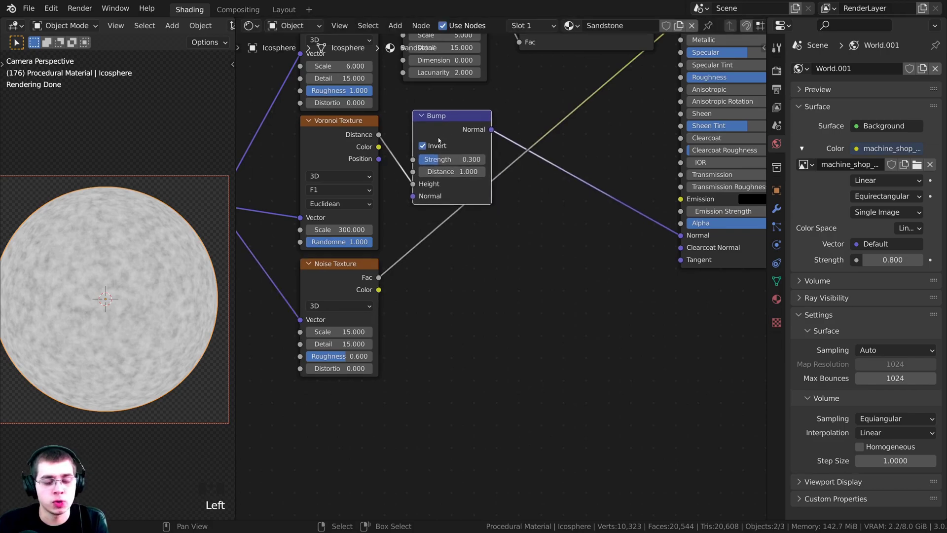
{"action": "key", "text": "shift+d"}
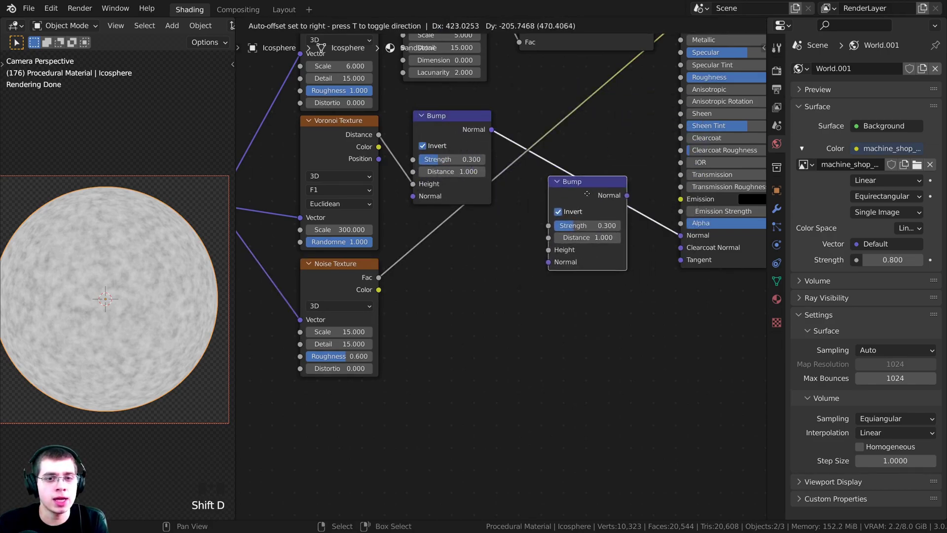
{"action": "left_click", "coordinate": [575, 171]}
{"action": "left_click_drag", "start_coordinate": [586, 163], "coordinate": [584, 157]}
{"action": "left_click_drag", "start_coordinate": [445, 123], "coordinate": [443, 132]}
{"action": "left_click", "coordinate": [444, 132]}
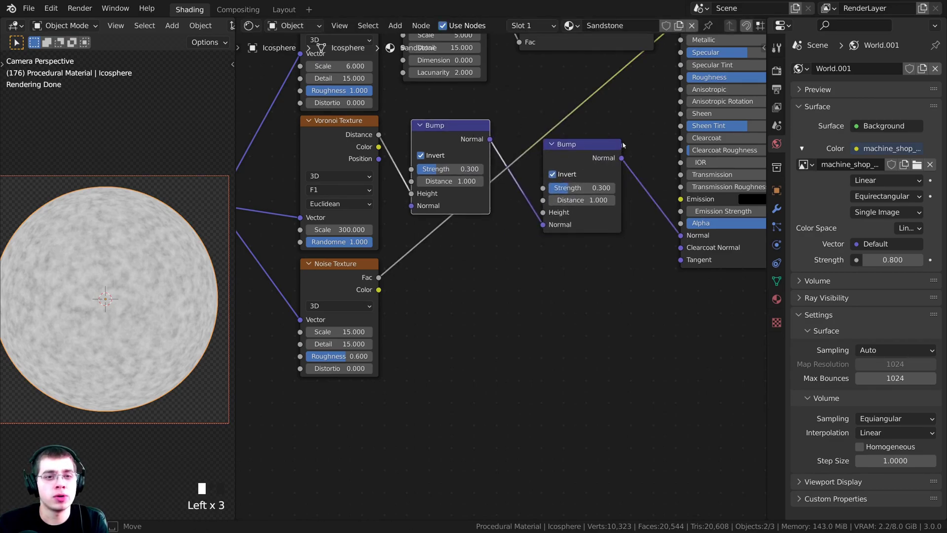
{"action": "left_click", "coordinate": [471, 131]}
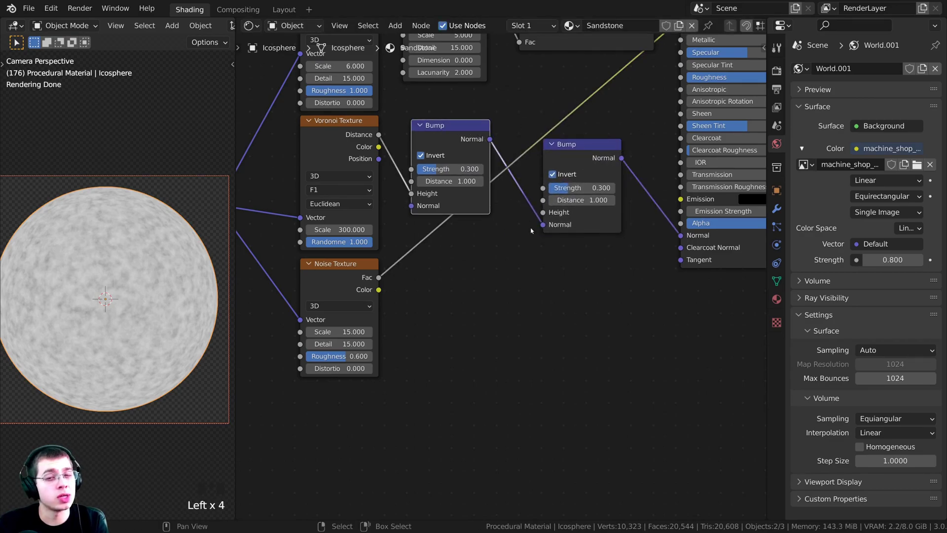
{"action": "left_click", "coordinate": [547, 212]}
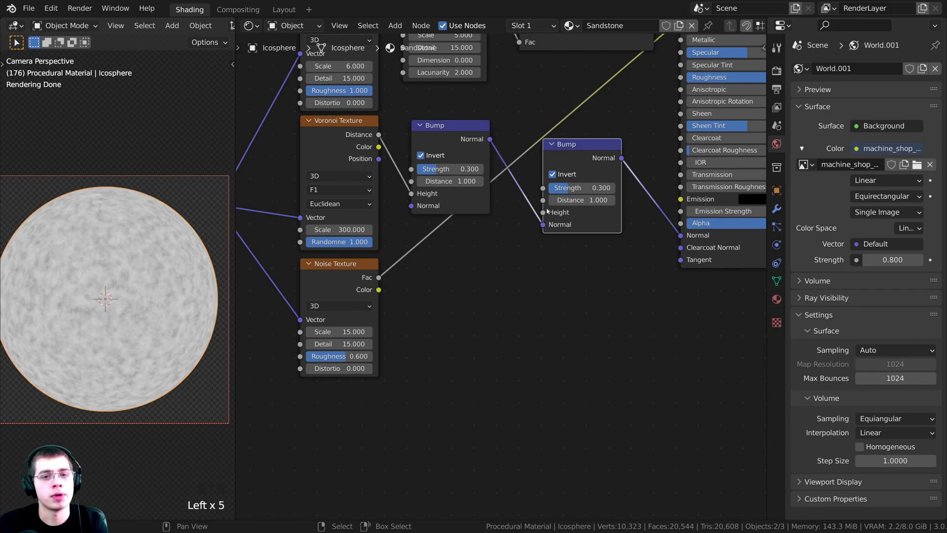
- Connect the lower Noise Texture's Fac output to the second Bump node's Height
{"action": "left_click_drag", "start_coordinate": [542, 212], "coordinate": [435, 217]}
{"action": "scroll", "coordinate": [432, 236], "scroll_direction": "up", "scroll_amount": 1}
{"action": "middle_click_drag", "start_coordinate": [432, 237], "coordinate": [419, 235]}
{"action": "left_click_drag", "start_coordinate": [329, 286], "coordinate": [327, 286]}
{"action": "left_click", "coordinate": [358, 280]}
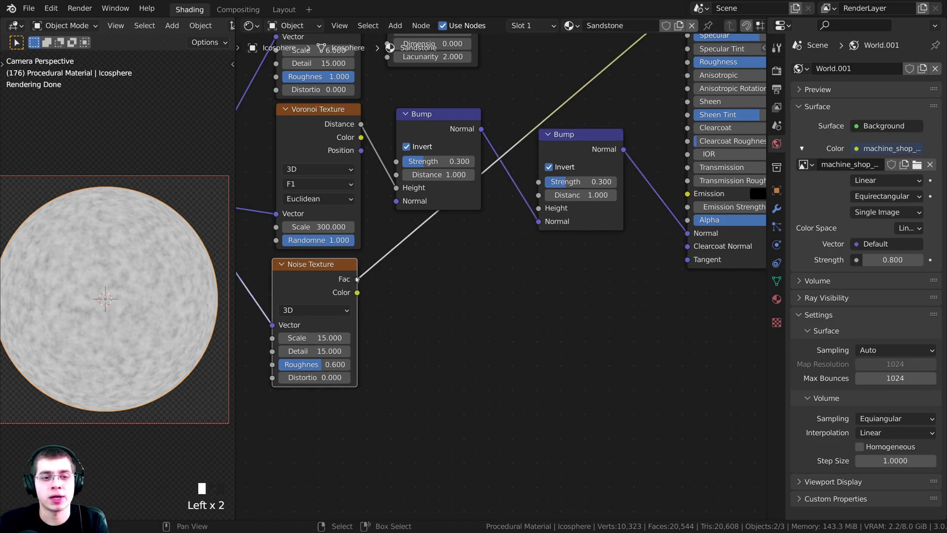
{"action": "left_click_drag", "start_coordinate": [357, 280], "coordinate": [537, 210]}
{"action": "middle_click_drag", "start_coordinate": [537, 211], "coordinate": [556, 183]}
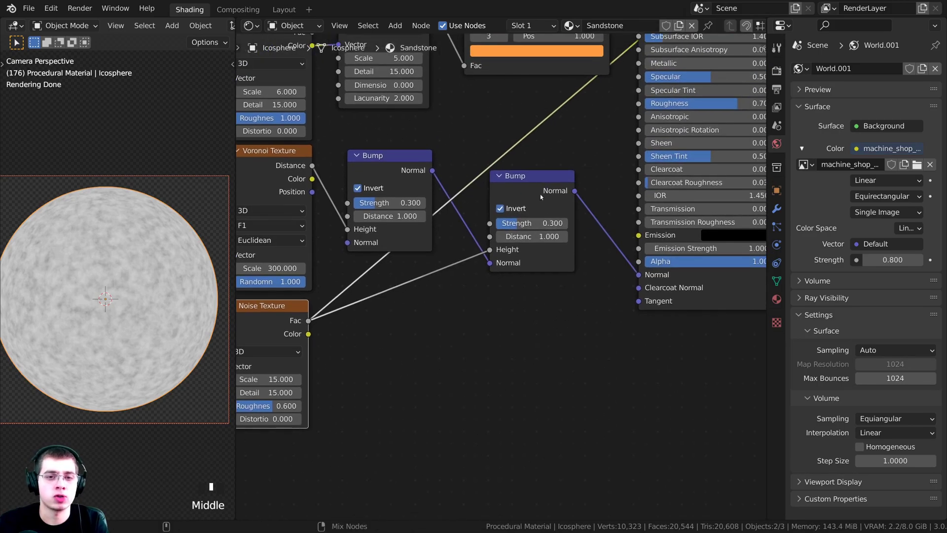
- Preview the second Bump node up close on the sphere and disable its Invert option
{"action": "left_click", "coordinate": [539, 189], "text": "ctrl+shift"}
{"action": "middle_click_drag", "start_coordinate": [106, 291], "coordinate": [118, 280], "text": "shift"}
{"action": "scroll", "coordinate": [118, 280], "scroll_direction": "up", "scroll_amount": 6}
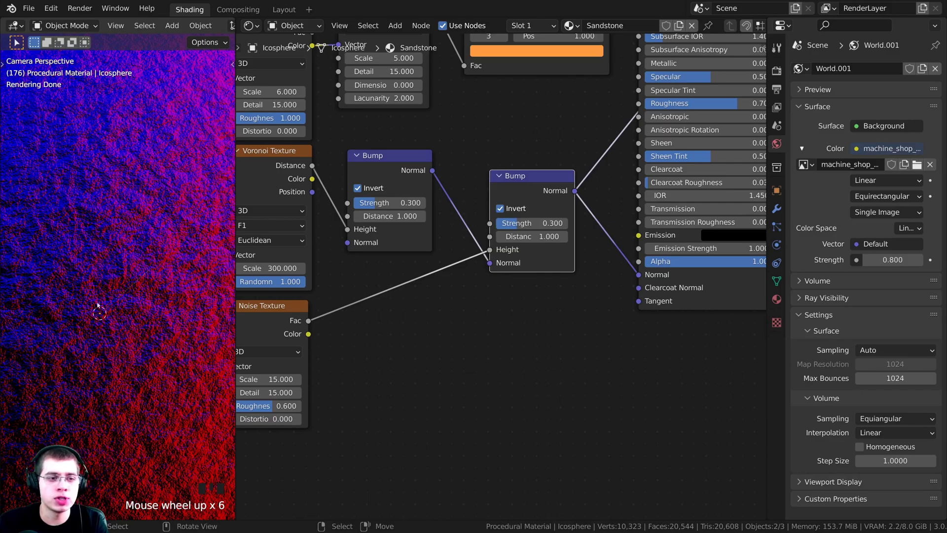
{"action": "middle_click_drag", "start_coordinate": [509, 197], "coordinate": [553, 194]}
{"action": "scroll", "coordinate": [549, 201], "scroll_direction": "up", "scroll_amount": 4}
{"action": "left_click_drag", "start_coordinate": [554, 194], "coordinate": [551, 191]}
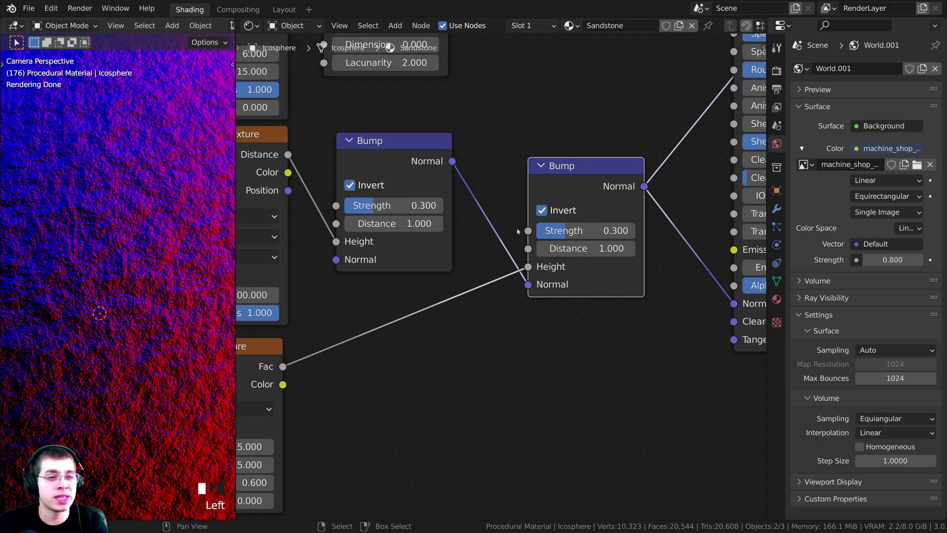
{"action": "left_click", "coordinate": [541, 211]}
{"action": "left_click_drag", "start_coordinate": [567, 195], "coordinate": [555, 195]}
- Return the preview to the Principled BSDF and inspect the combined bumps on the sphere
{"action": "scroll", "coordinate": [118, 291], "scroll_direction": "down", "scroll_amount": 5}
{"action": "middle_click_drag", "start_coordinate": [701, 55], "coordinate": [534, 237]}
{"action": "scroll", "coordinate": [535, 213], "scroll_direction": "down", "scroll_amount": 6}
{"action": "scroll", "coordinate": [534, 238], "scroll_direction": "down", "scroll_amount": 1}
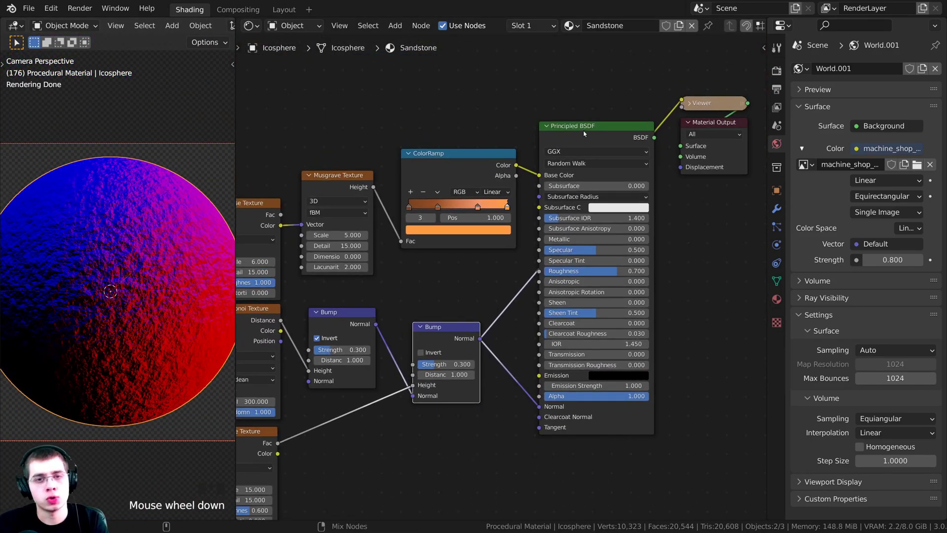
{"action": "left_click", "coordinate": [586, 130], "text": "ctrl+shift"}
{"action": "middle_click_drag", "start_coordinate": [98, 250], "coordinate": [102, 252], "text": "shift"}
{"action": "scroll", "coordinate": [70, 292], "scroll_direction": "up", "scroll_amount": 4}
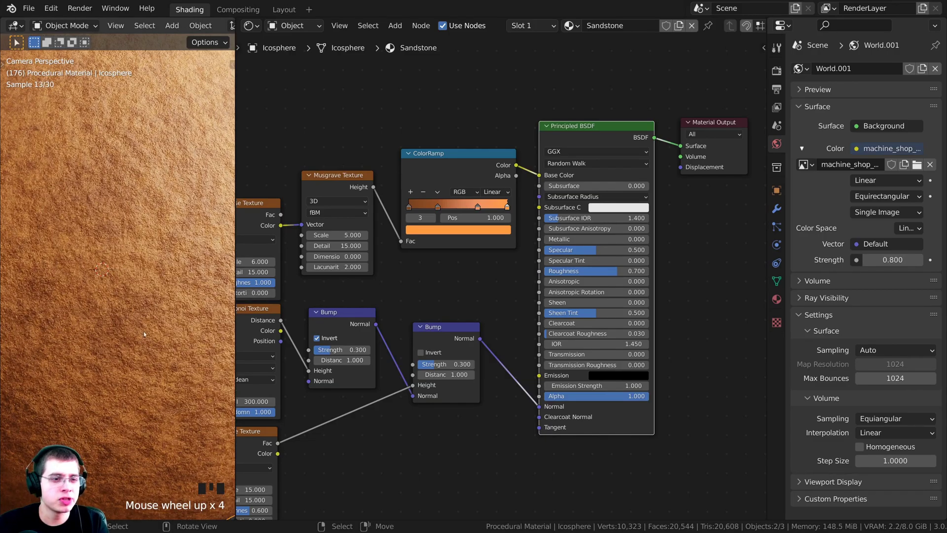
{"action": "middle_click_drag", "start_coordinate": [388, 431], "coordinate": [555, 300]}
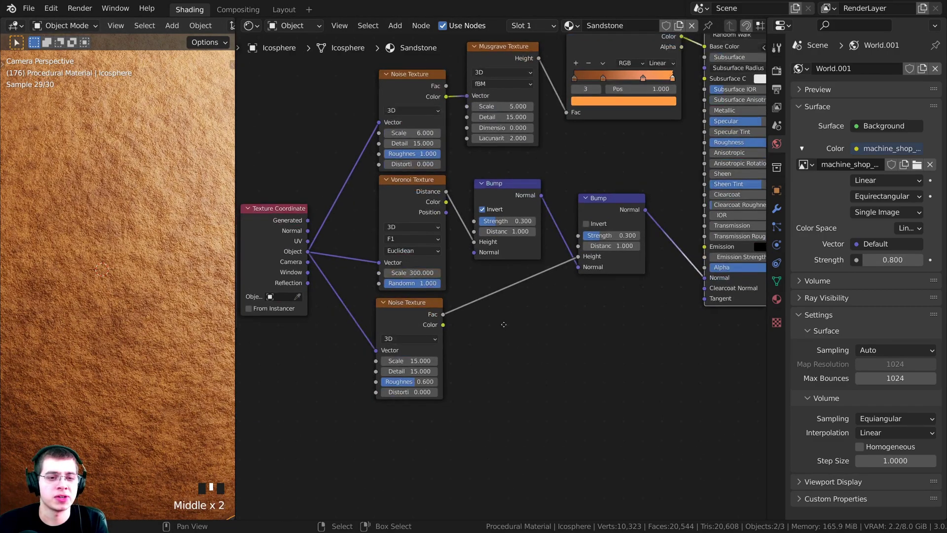
{"action": "middle_click_drag", "start_coordinate": [501, 332], "coordinate": [518, 274]}
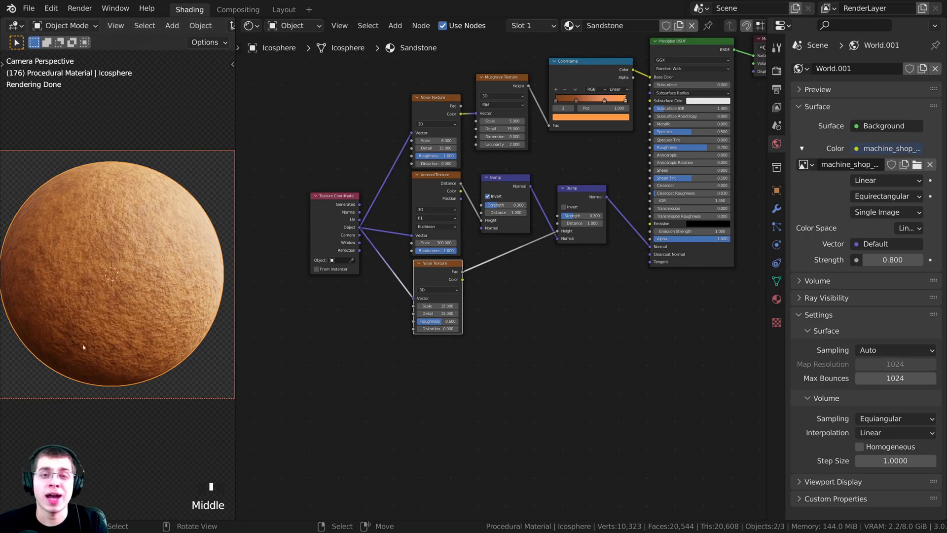
{"action": "middle_click_drag", "start_coordinate": [353, 359], "coordinate": [354, 360]}
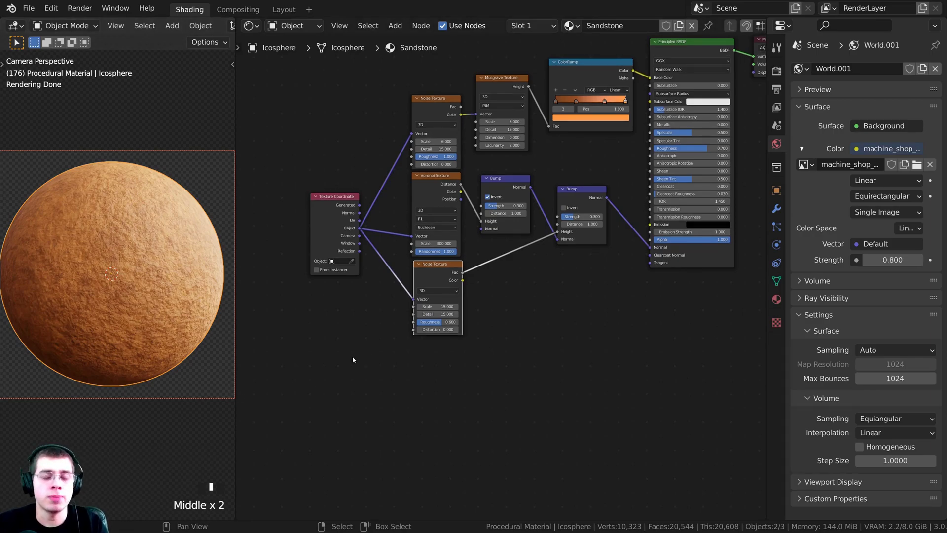
{"action": "left_click", "coordinate": [188, 25]}
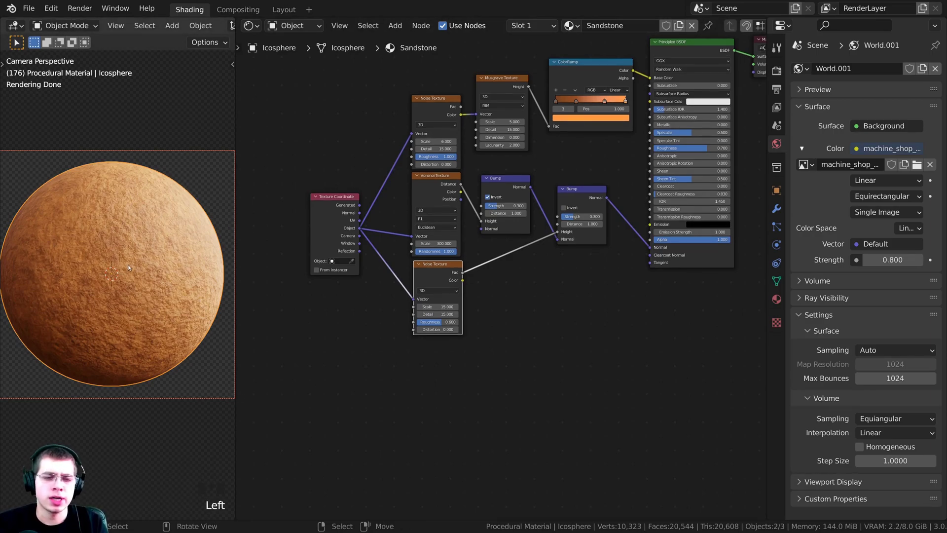
{"action": "scroll", "coordinate": [129, 269], "scroll_direction": "up", "scroll_amount": 1}
{"action": "scroll", "coordinate": [138, 280], "scroll_direction": "down", "scroll_amount": 1}
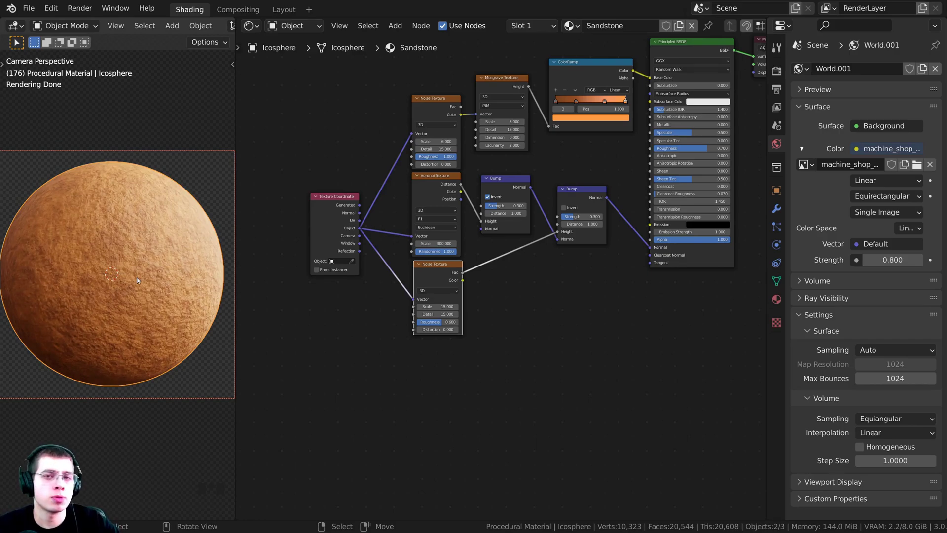
- Add a third Noise Texture node at the bottom of the texture column
{"action": "middle_click", "coordinate": [405, 215]}
{"action": "scroll", "coordinate": [405, 215], "scroll_direction": "up", "scroll_amount": 2}
{"action": "key", "text": "a"}
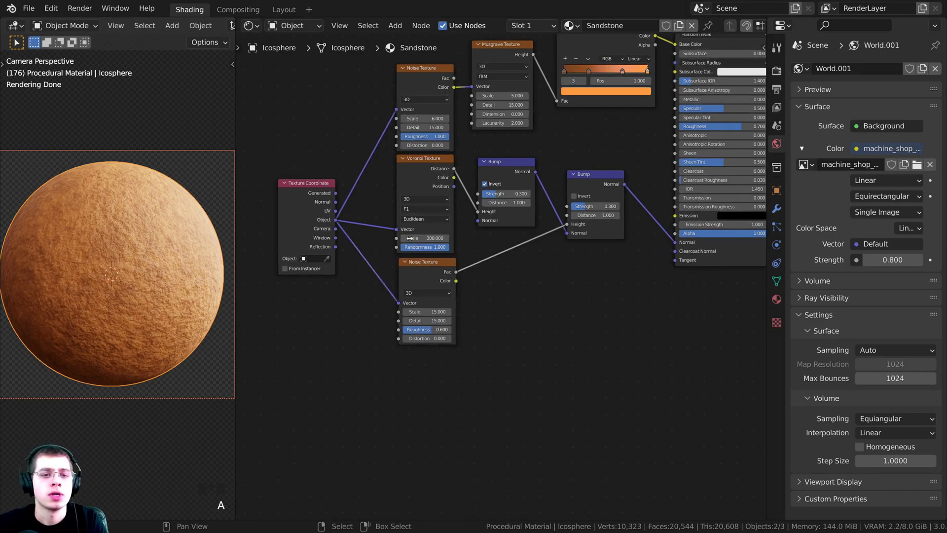
{"action": "middle_click_drag", "start_coordinate": [405, 212], "coordinate": [417, 191]}
{"action": "key", "text": "shift+a"}
{"action": "left_click", "coordinate": [416, 189]}
{"action": "type", "text": "noi"}
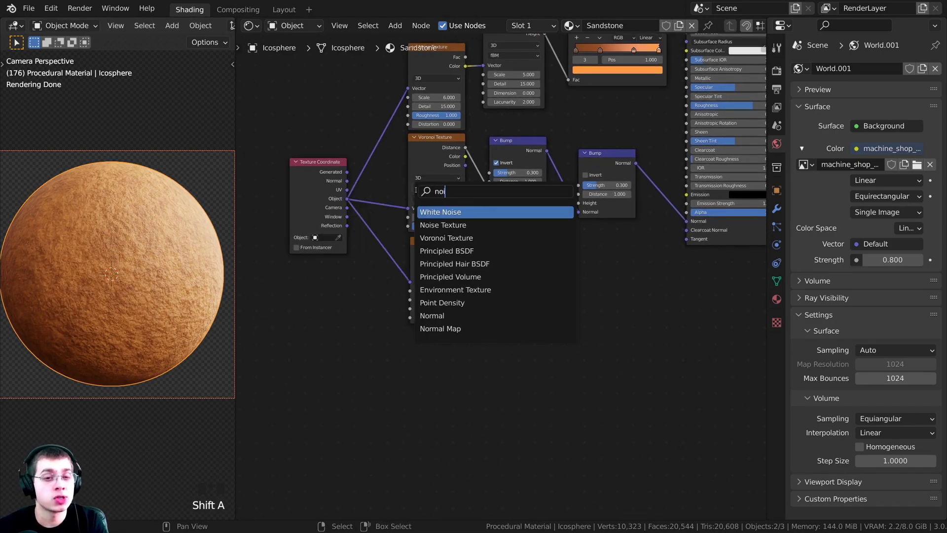
{"action": "left_click", "coordinate": [443, 225]}
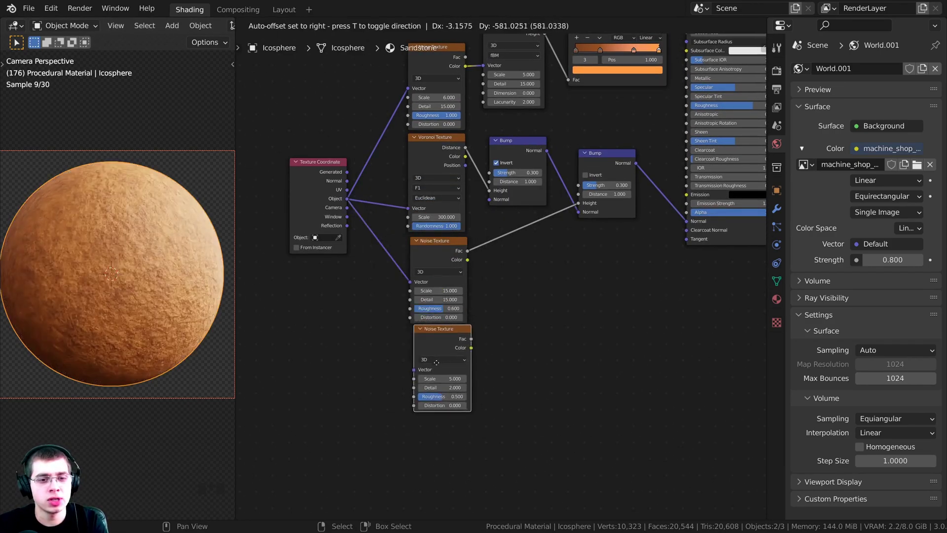
{"action": "left_click", "coordinate": [442, 361]}
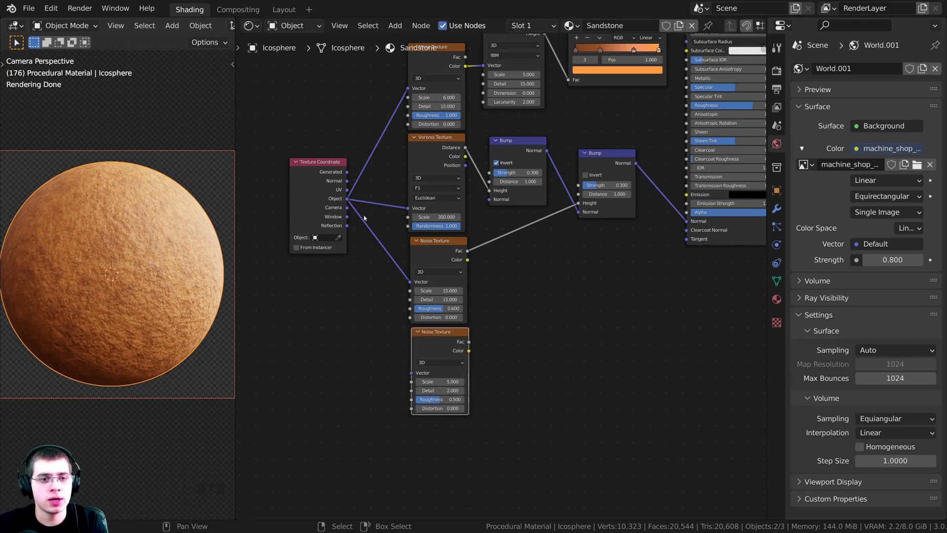
- Connect the Texture Coordinate's Object output to the bottom Noise Texture's Vector
{"action": "left_click_drag", "start_coordinate": [332, 222], "coordinate": [410, 373]}
{"action": "scroll", "coordinate": [447, 365], "scroll_direction": "up", "scroll_amount": 4}
{"action": "middle_click_drag", "start_coordinate": [435, 324], "coordinate": [432, 320]}
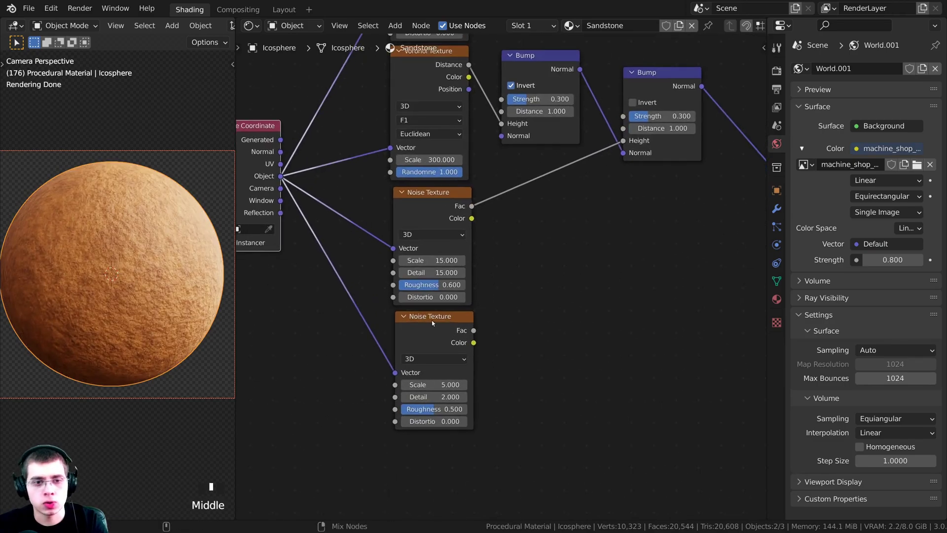
- Preview the bottom Noise Texture on the sphere and set its Detail to 0
{"action": "left_click", "coordinate": [431, 321], "text": "ctrl+shift"}
{"action": "middle_click_drag", "start_coordinate": [439, 379], "coordinate": [492, 330]}
{"action": "scroll", "coordinate": [457, 321], "scroll_direction": "up", "scroll_amount": 2}
{"action": "scroll", "coordinate": [457, 318], "scroll_direction": "up", "scroll_amount": 2}
{"action": "scroll", "coordinate": [492, 330], "scroll_direction": "up", "scroll_amount": 1}
{"action": "mouse_move", "coordinate": [465, 253]}
{"action": "left_mouse_down"}
{"action": "mouse_move", "coordinate": [537, 260]}
{"action": "mouse_move", "coordinate": [459, 255]}
{"action": "left_mouse_up"}
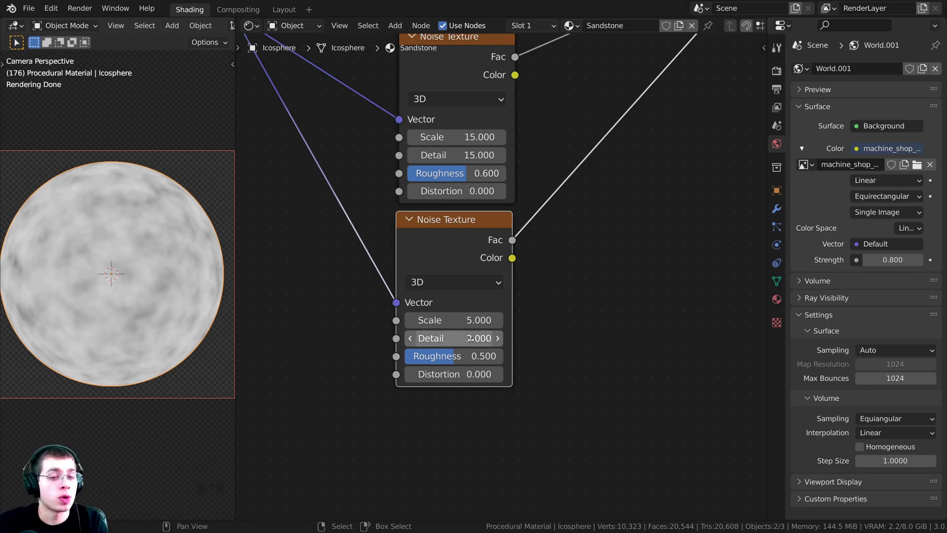
{"action": "left_click_drag", "start_coordinate": [477, 340], "coordinate": [454, 341]}
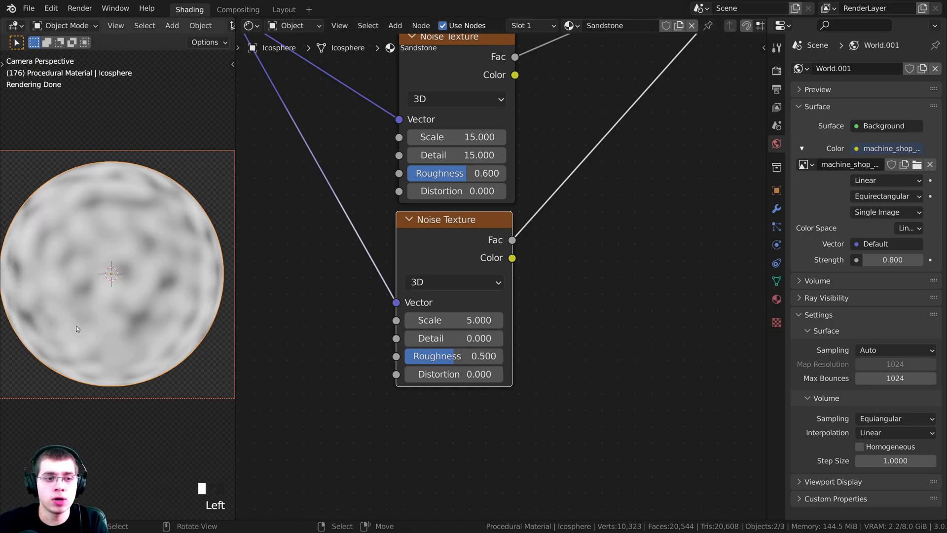
- Set the bottom Noise Texture's Scale to 8 and check the pattern on the sphere
{"action": "scroll", "coordinate": [75, 325], "scroll_direction": "up", "scroll_amount": 1}
{"action": "left_click", "coordinate": [454, 338]}
{"action": "scroll", "coordinate": [161, 289], "scroll_direction": "up", "scroll_amount": 2}
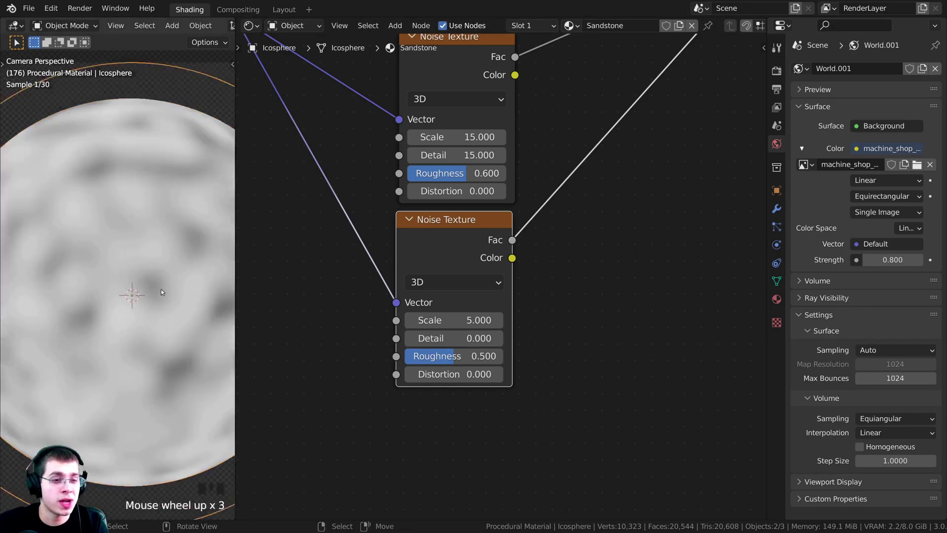
{"action": "scroll", "coordinate": [95, 312], "scroll_direction": "down", "scroll_amount": 3}
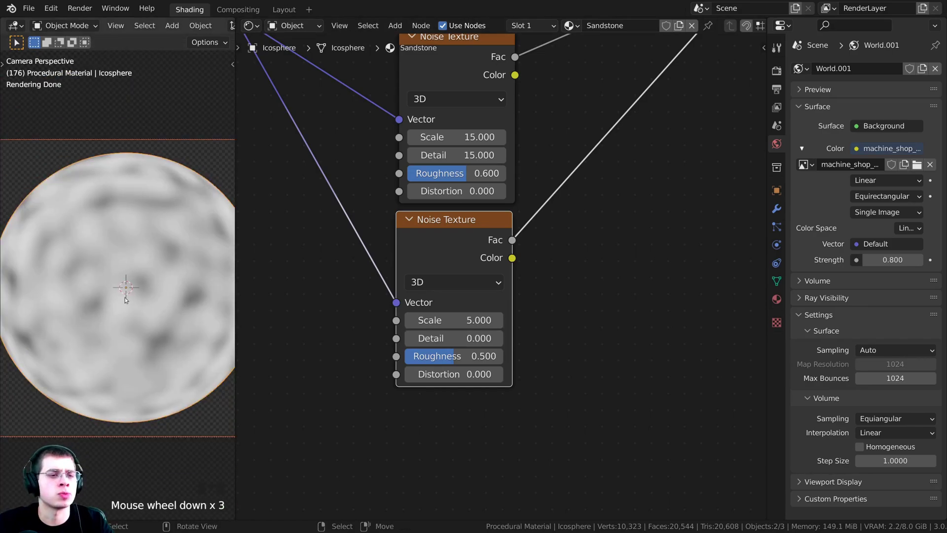
{"action": "scroll", "coordinate": [125, 295], "scroll_direction": "up", "scroll_amount": 2}
{"action": "left_click", "coordinate": [454, 320]}
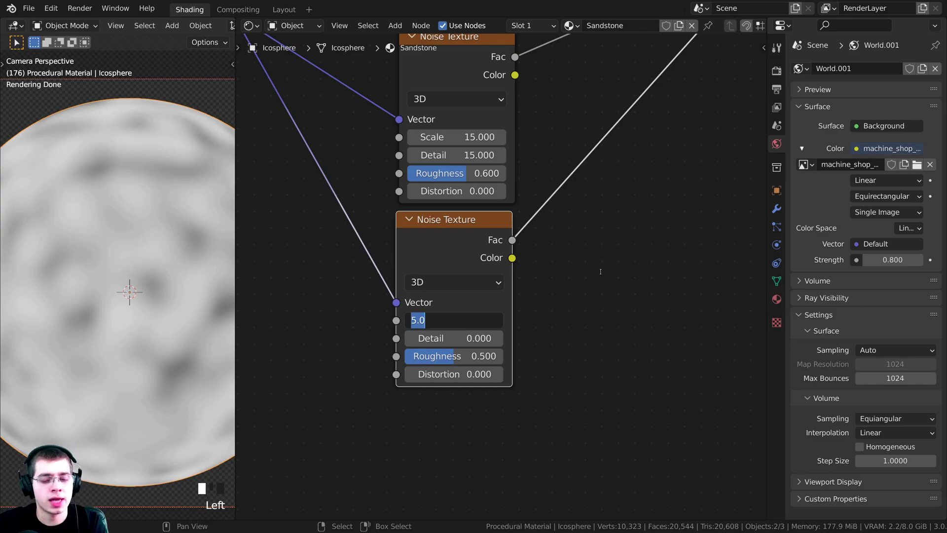
{"action": "type", "text": "8"}
{"action": "key", "text": "Return"}
{"action": "scroll", "coordinate": [113, 322], "scroll_direction": "down", "scroll_amount": 3}
{"action": "scroll", "coordinate": [496, 241], "scroll_direction": "down", "scroll_amount": 2}
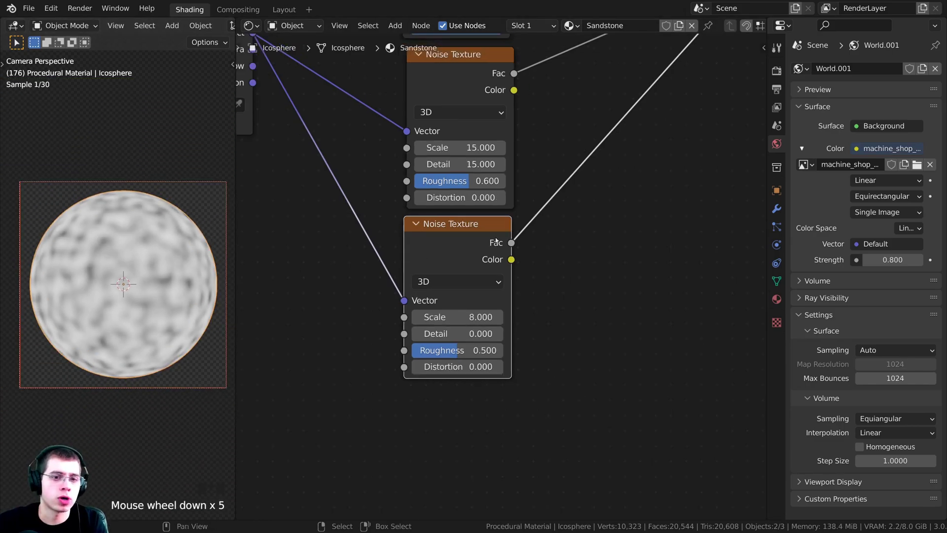
- Duplicate the second Bump node into the link between it and the Principled BSDF, and space the Bump nodes apart
{"action": "scroll", "coordinate": [496, 241], "scroll_direction": "down", "scroll_amount": 3}
{"action": "middle_click_drag", "start_coordinate": [497, 241], "coordinate": [501, 256]}
{"action": "scroll", "coordinate": [501, 257], "scroll_direction": "down", "scroll_amount": 1}
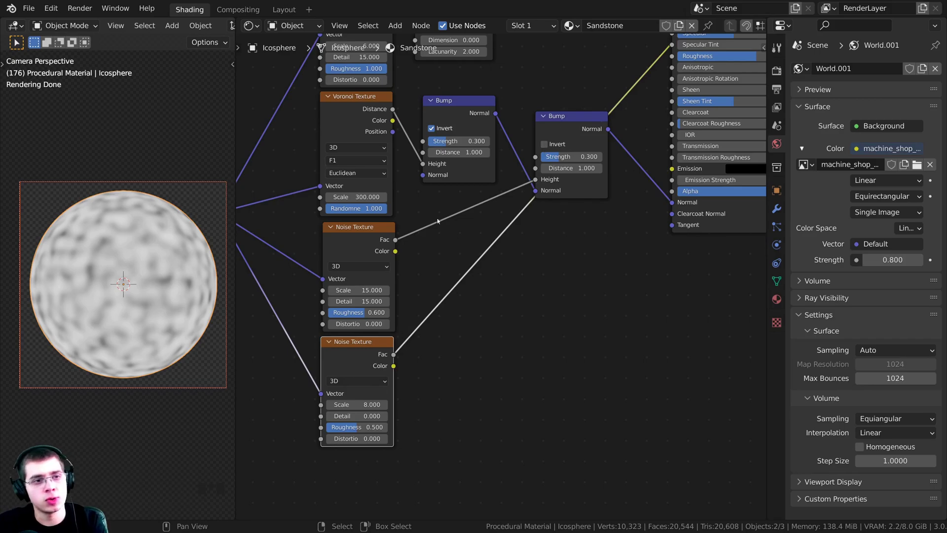
{"action": "left_click", "coordinate": [554, 133]}
{"action": "left_click_drag", "start_coordinate": [554, 133], "coordinate": [537, 139]}
{"action": "key", "text": "shift+d"}
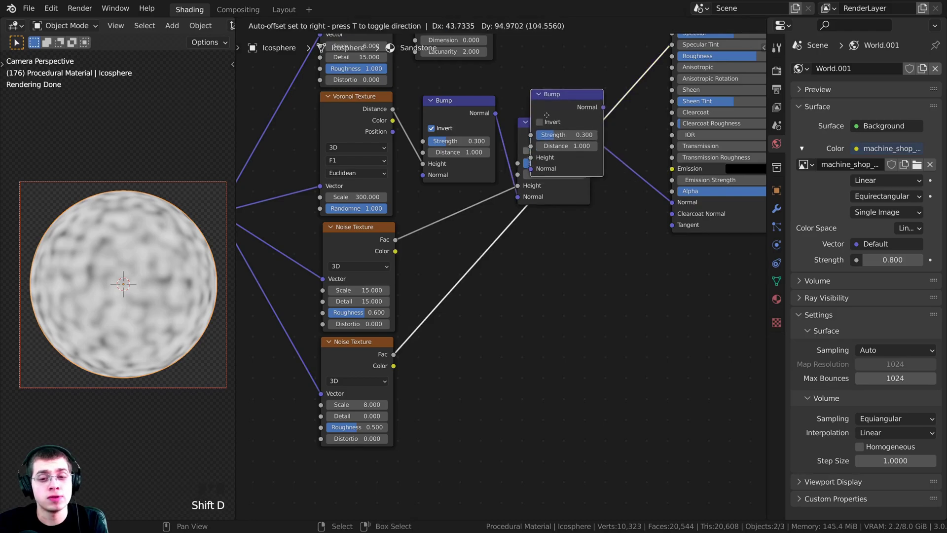
{"action": "left_click", "coordinate": [646, 159]}
{"action": "scroll", "coordinate": [710, 219], "scroll_direction": "up", "scroll_amount": 2}
{"action": "left_click_drag", "start_coordinate": [553, 130], "coordinate": [530, 125]}
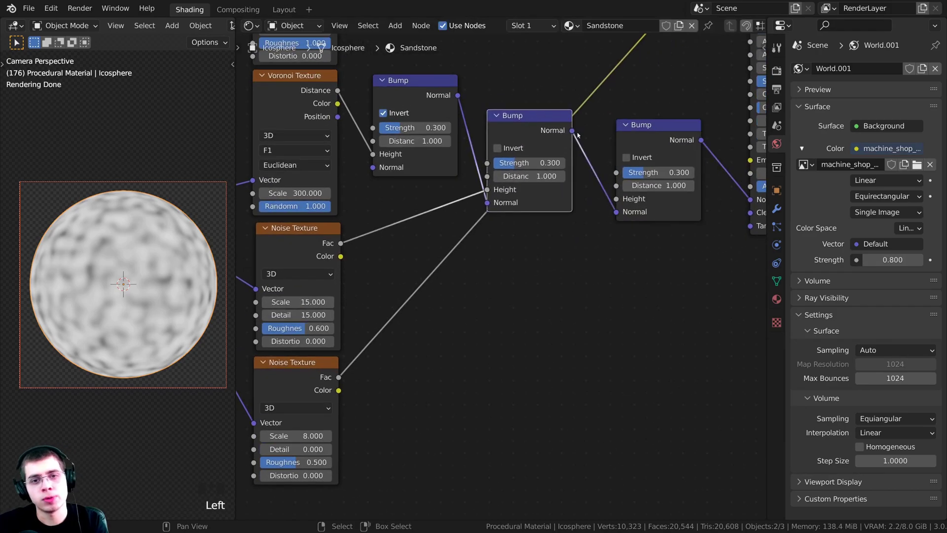
{"action": "left_click_drag", "start_coordinate": [636, 143], "coordinate": [634, 140]}
{"action": "left_click", "coordinate": [617, 185]}
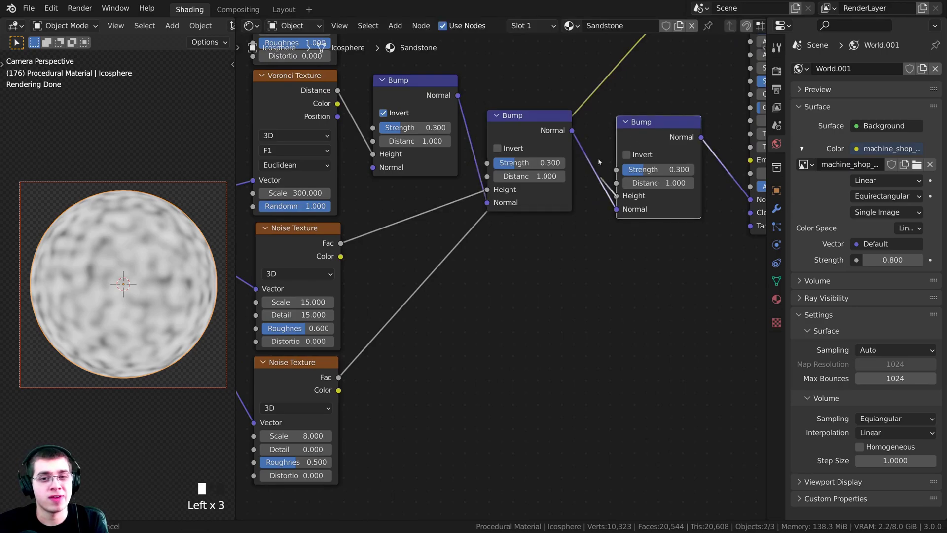
- Connect the bottom Noise Texture's Fac output to the third Bump node's Height
{"action": "scroll", "coordinate": [604, 179], "scroll_direction": "down", "scroll_amount": 2}
{"action": "middle_click_drag", "start_coordinate": [350, 413], "coordinate": [233, 405]}
{"action": "left_click", "coordinate": [315, 373]}
{"action": "left_click_drag", "start_coordinate": [318, 371], "coordinate": [562, 215]}
- Preview the third Bump node's output on the sphere and inspect the bump pattern up close
{"action": "middle_click_drag", "start_coordinate": [562, 215], "coordinate": [517, 232]}
{"action": "left_click", "coordinate": [499, 264], "text": "ctrl+shift"}
{"action": "left_click", "coordinate": [148, 207]}
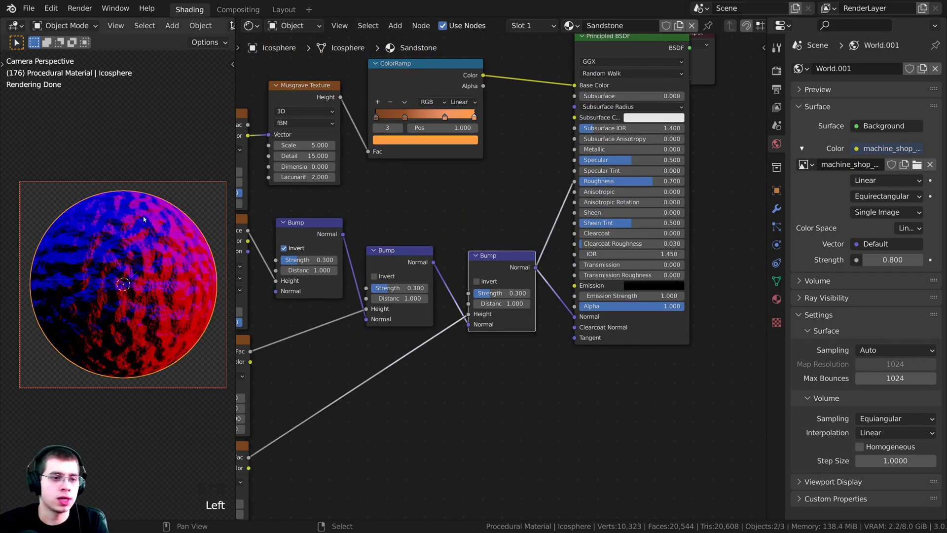
{"action": "scroll", "coordinate": [164, 196], "scroll_direction": "up", "scroll_amount": 7}
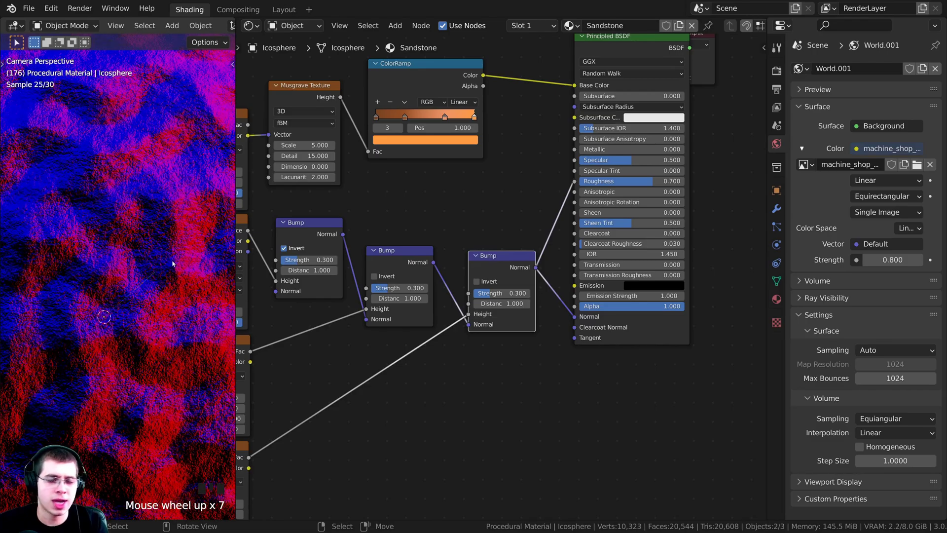
{"action": "scroll", "coordinate": [136, 223], "scroll_direction": "down", "scroll_amount": 2}
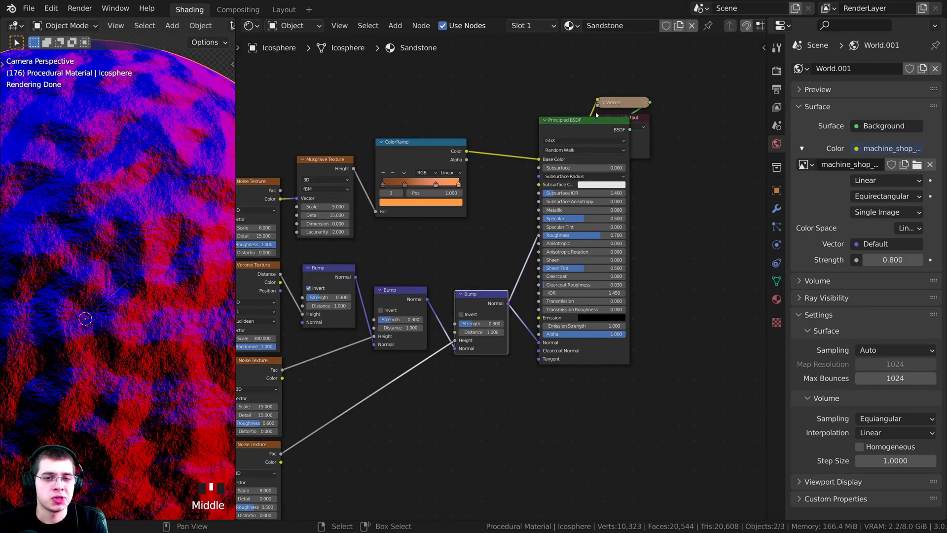
- Return the preview to the Principled BSDF and move the Material Output node clear of it
{"action": "left_click", "coordinate": [584, 127], "text": "ctrl+shift"}
{"action": "left_click_drag", "start_coordinate": [634, 117], "coordinate": [666, 125]}
{"action": "scroll", "coordinate": [124, 282], "scroll_direction": "down", "scroll_amount": 4}
{"action": "middle_click_drag", "start_coordinate": [124, 281], "coordinate": [130, 266], "text": "shift"}
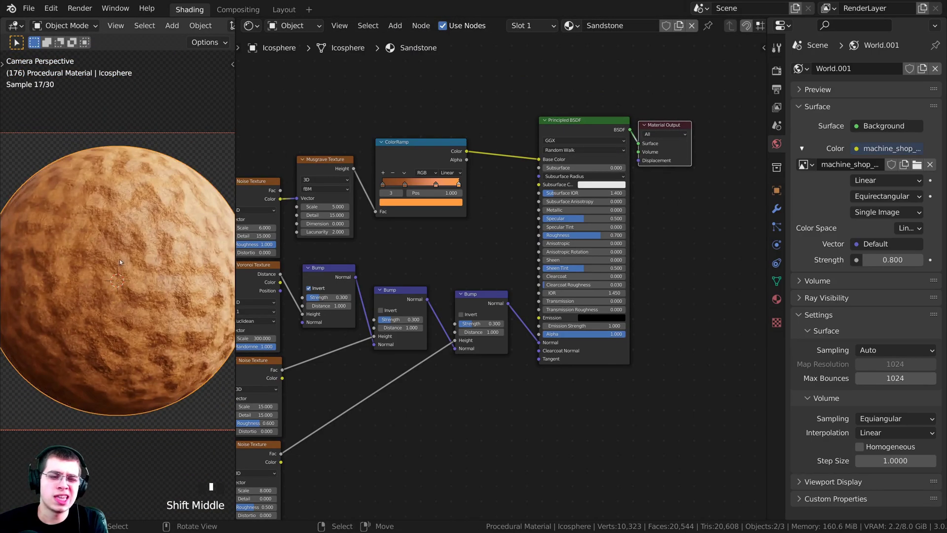
- Set the third Bump node's Strength to 0.15 and check the softened relief on the sphere
{"action": "scroll", "coordinate": [478, 310], "scroll_direction": "up", "scroll_amount": 4}
{"action": "scroll", "coordinate": [477, 310], "scroll_direction": "up", "scroll_amount": 5}
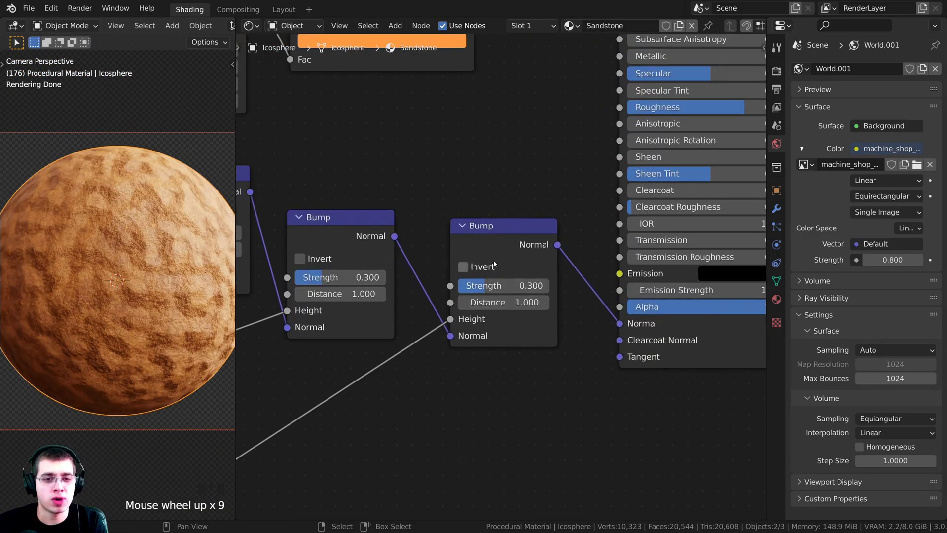
{"action": "left_click", "coordinate": [491, 287]}
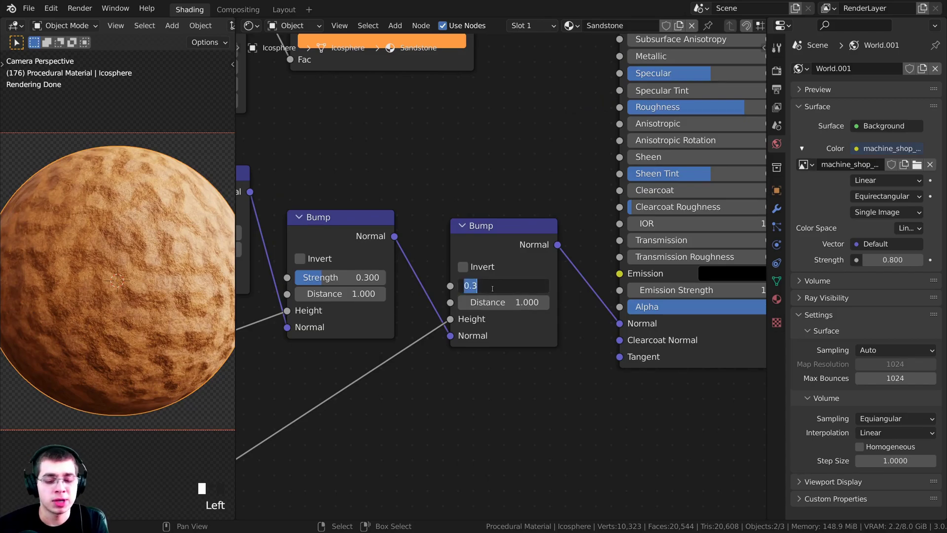
{"action": "type", "text": "0.15"}
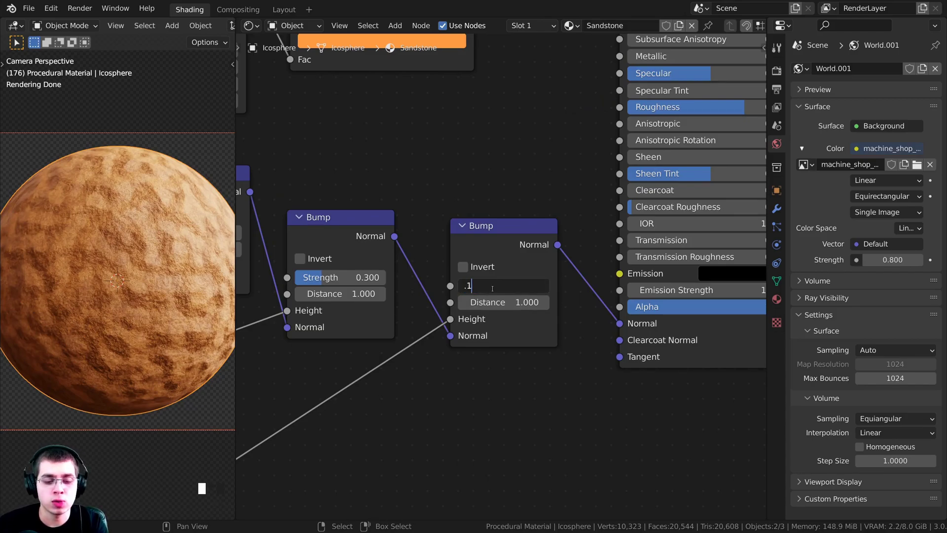
{"action": "key", "text": "Return"}
{"action": "left_click", "coordinate": [486, 256]}
{"action": "scroll", "coordinate": [101, 115], "scroll_direction": "up", "scroll_amount": 1}
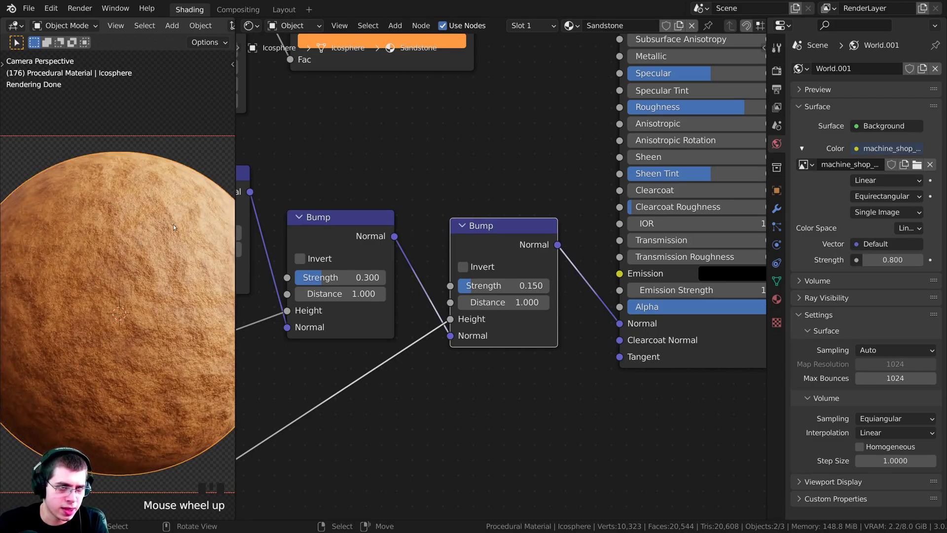
{"action": "scroll", "coordinate": [153, 346], "scroll_direction": "down", "scroll_amount": 2}
- Render the final image of the sandstone sphere
{"action": "left_click_drag", "start_coordinate": [496, 247], "coordinate": [491, 250]}
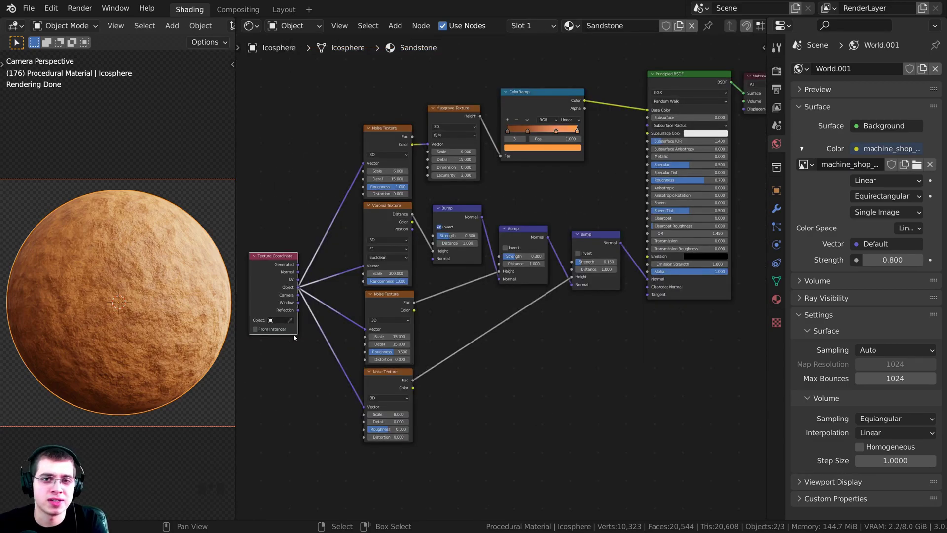
{"action": "key", "text": "F12"}
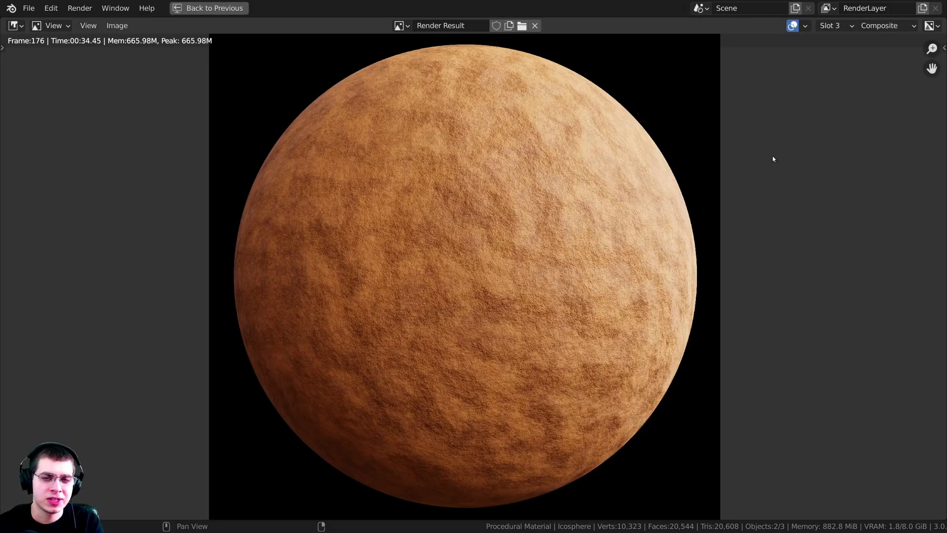